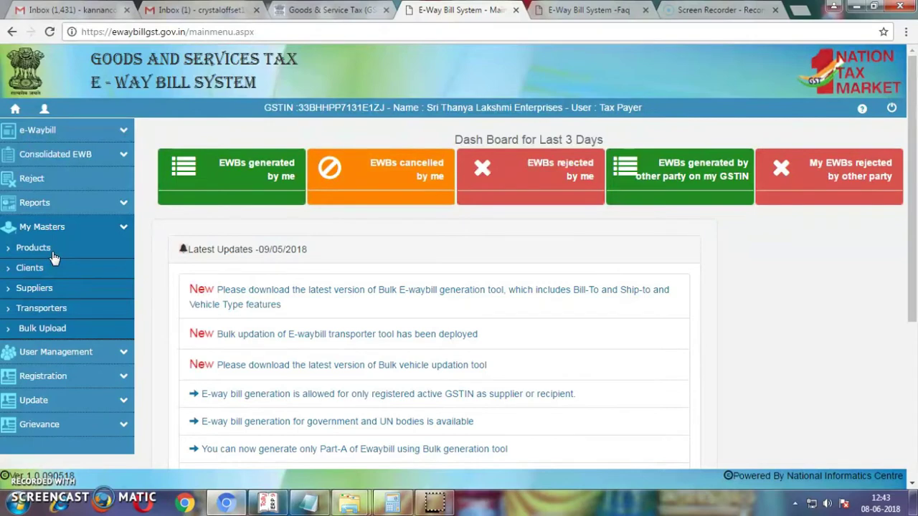
- Expand My Masters in the sidebar and open the Products master form
click(81, 228)
drag(91, 63, 16, 109)
click(16, 108)
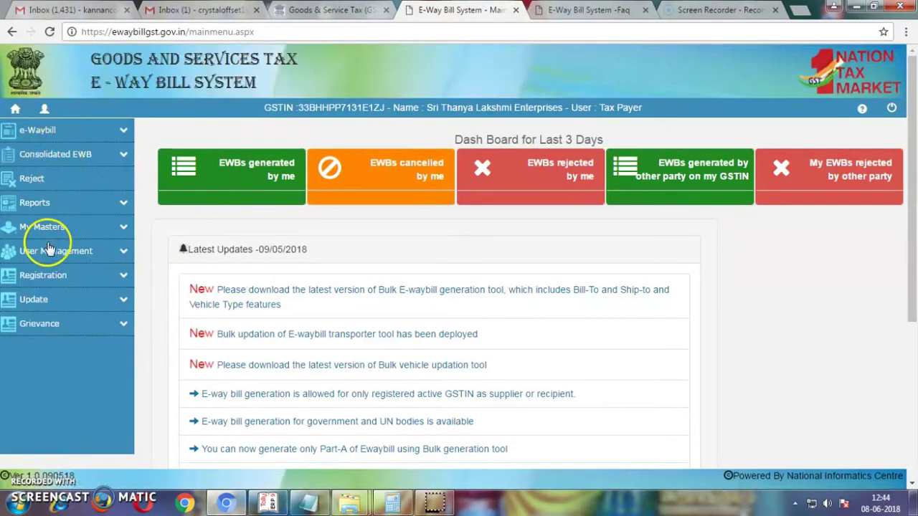
click(124, 228)
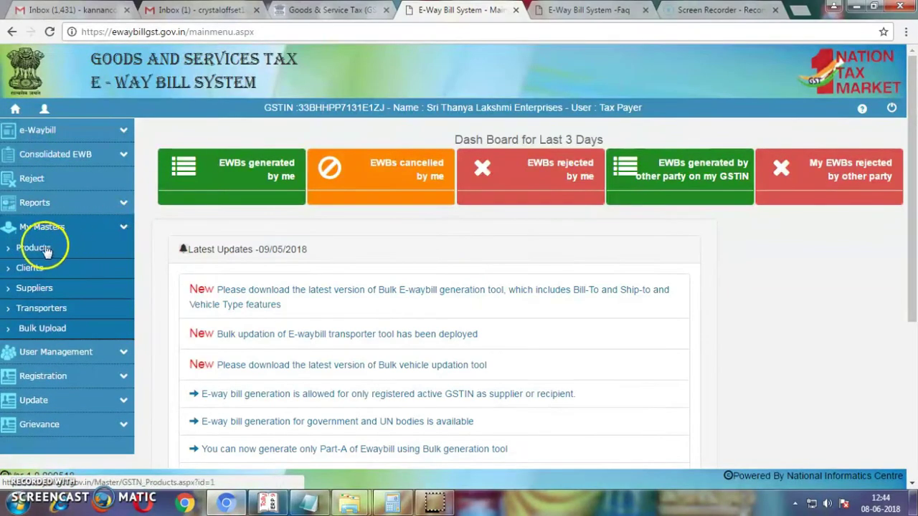
click(42, 251)
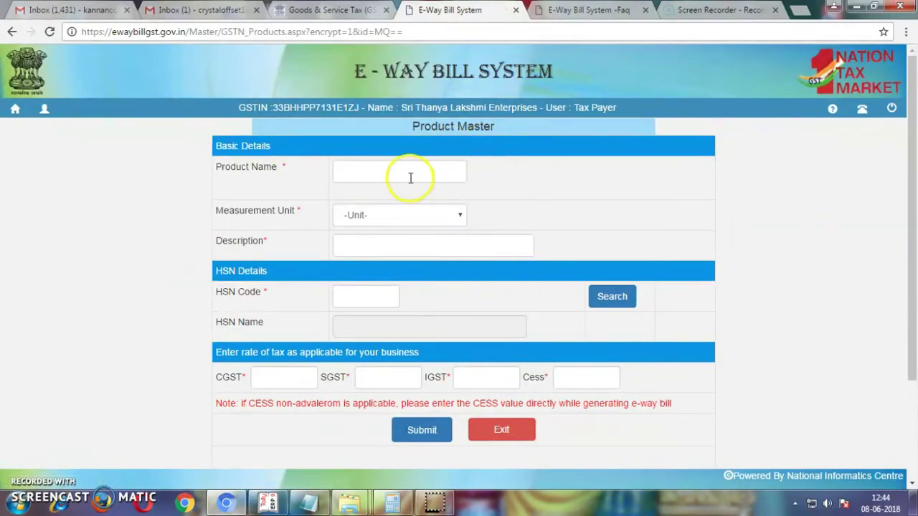
- Name the product Corrugated Box and set its measurement unit to NUMBERS
click(410, 178)
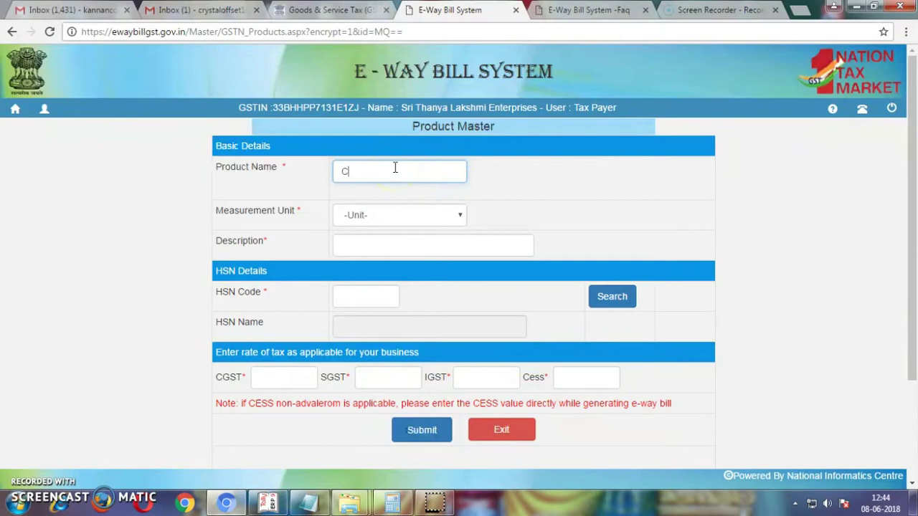
text(rrugated Box)
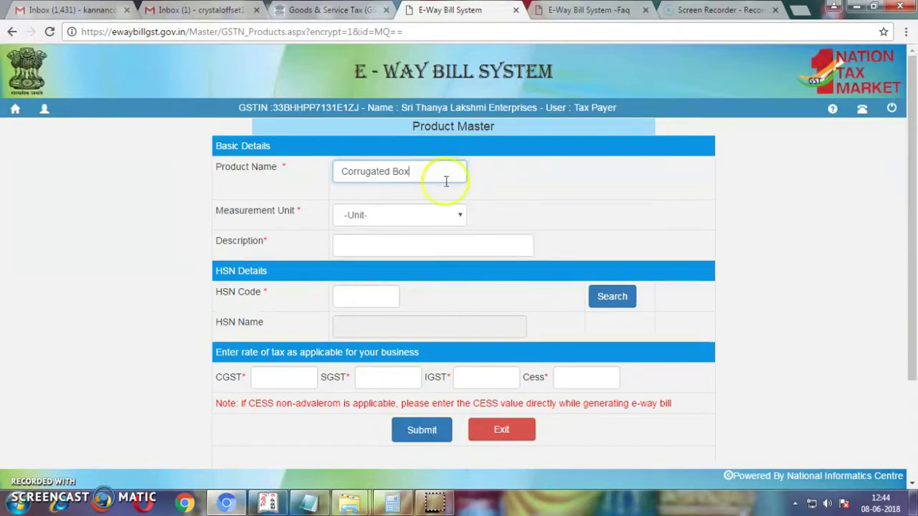
click(413, 214)
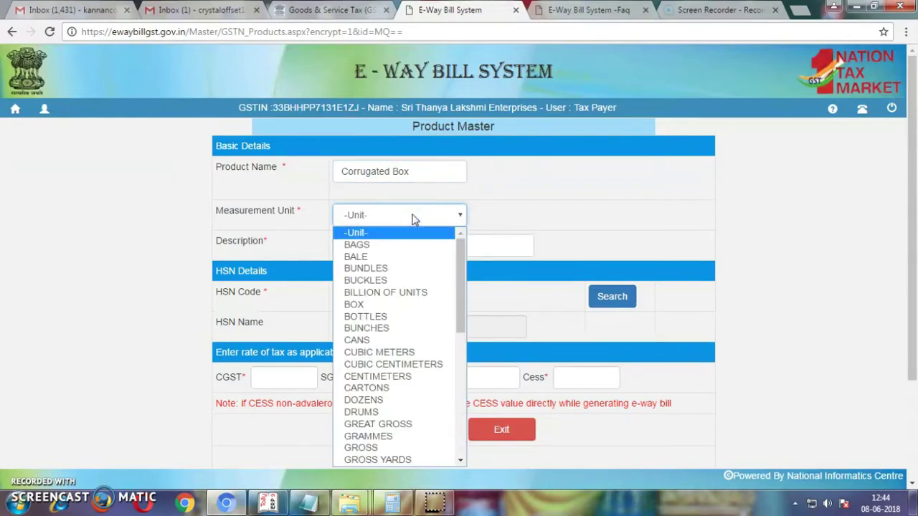
key(n)
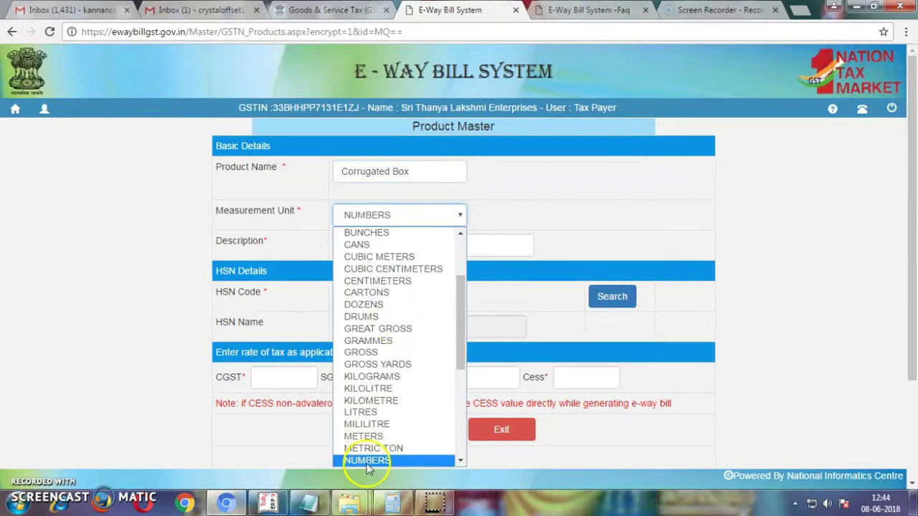
click(371, 460)
- Enter the description 'Printing Of Corrugated Box' and HSN code 4819
click(401, 244)
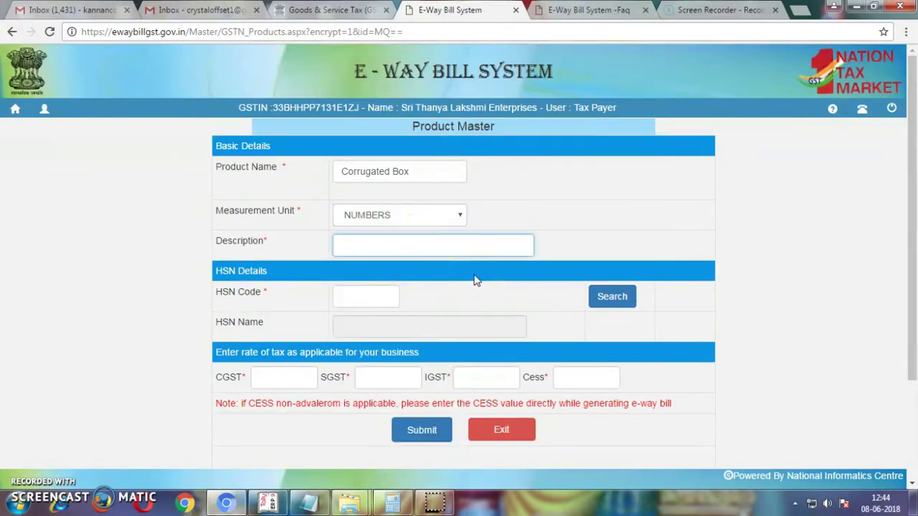
text(Corrugated Box)
key(Home)
text(Print)
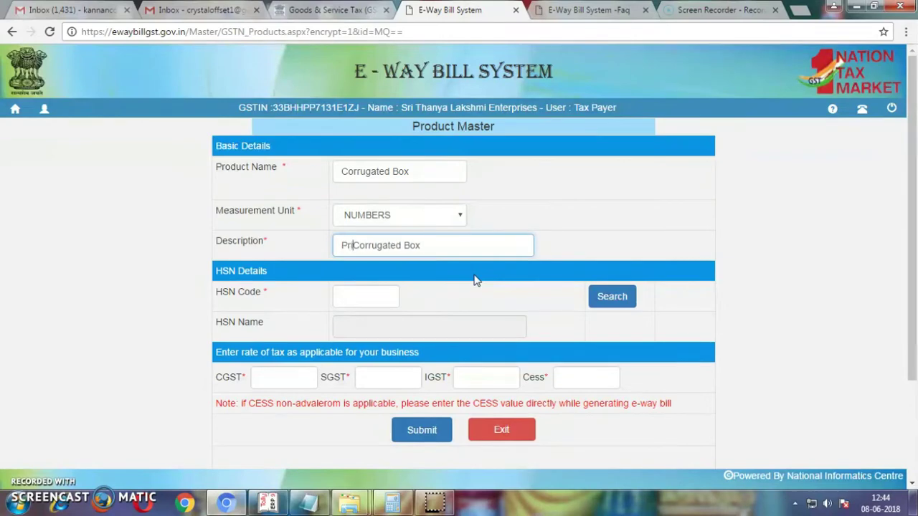
text(ing)
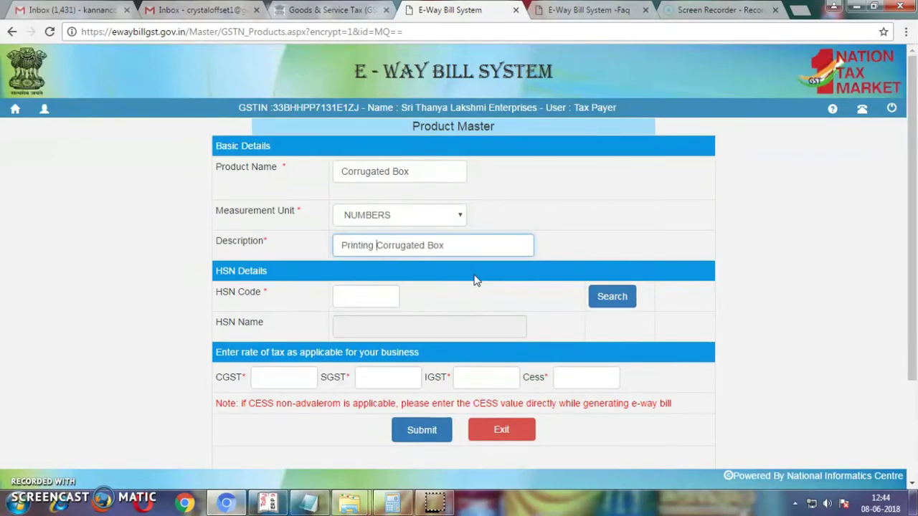
text( Of)
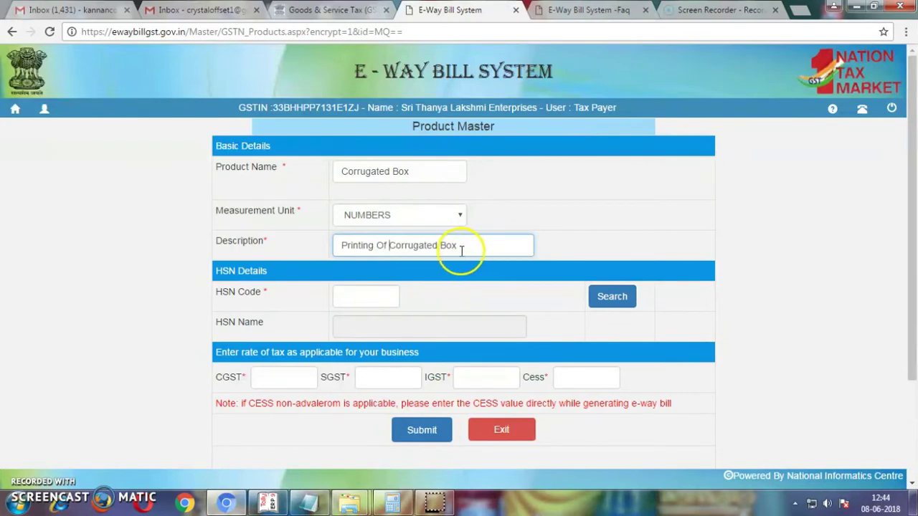
click(387, 294)
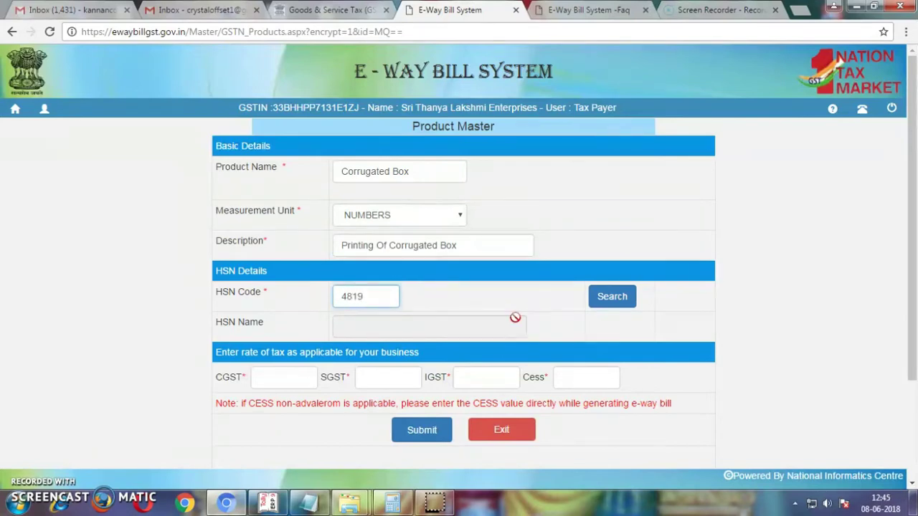
- Look up the HSN name for code 4819 and close the search results
click(612, 296)
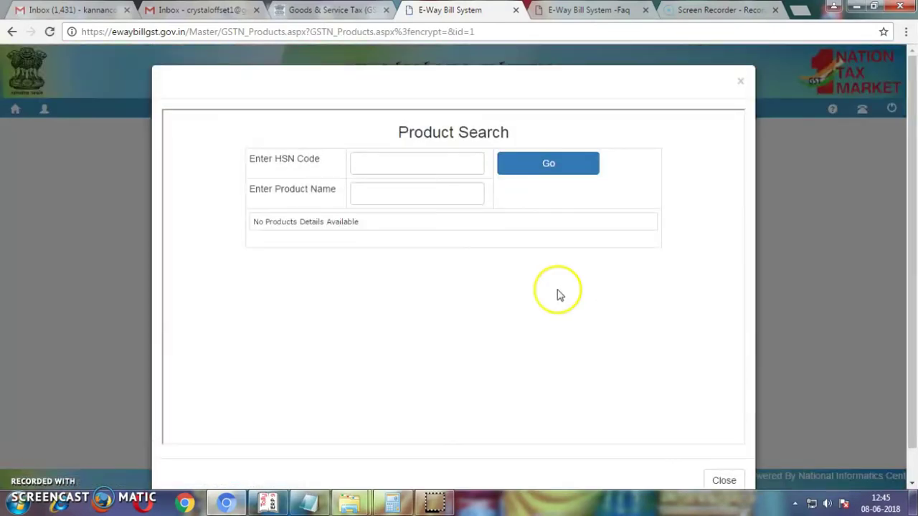
click(741, 81)
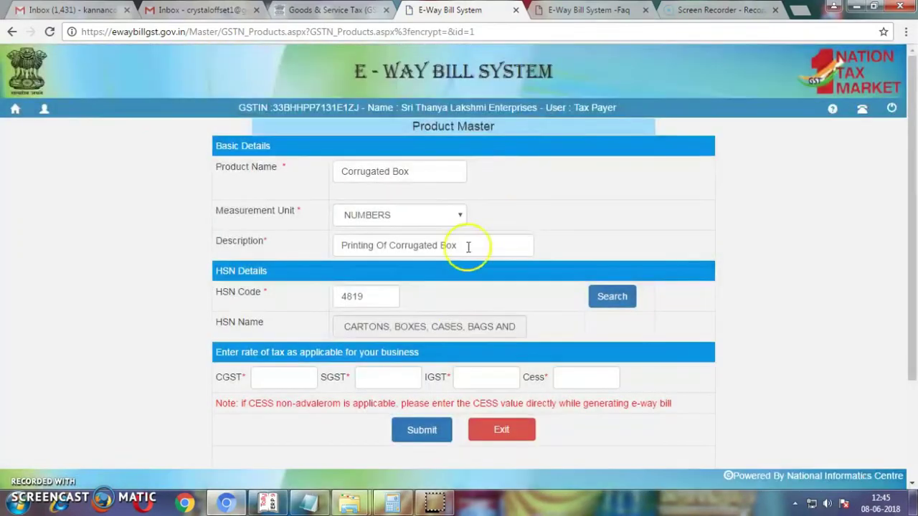
scroll(454, 303, down, 1)
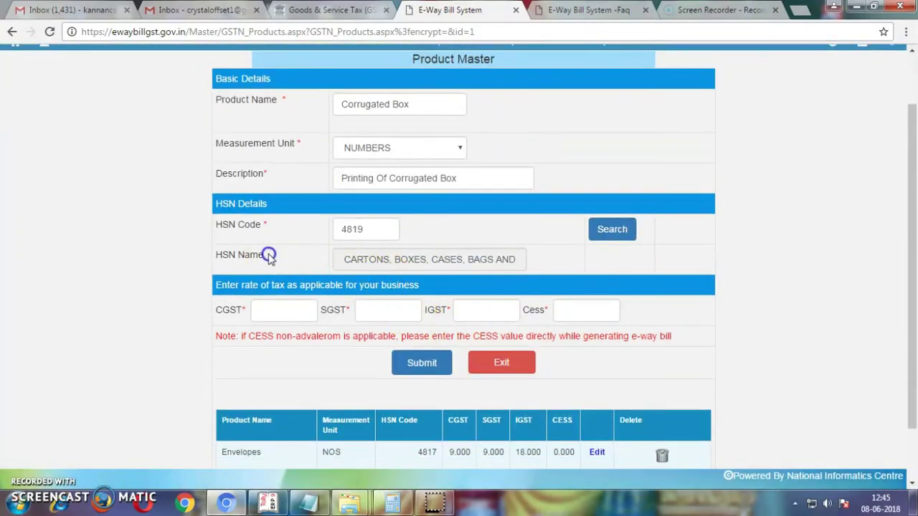
drag(265, 255, 552, 270)
click(552, 270)
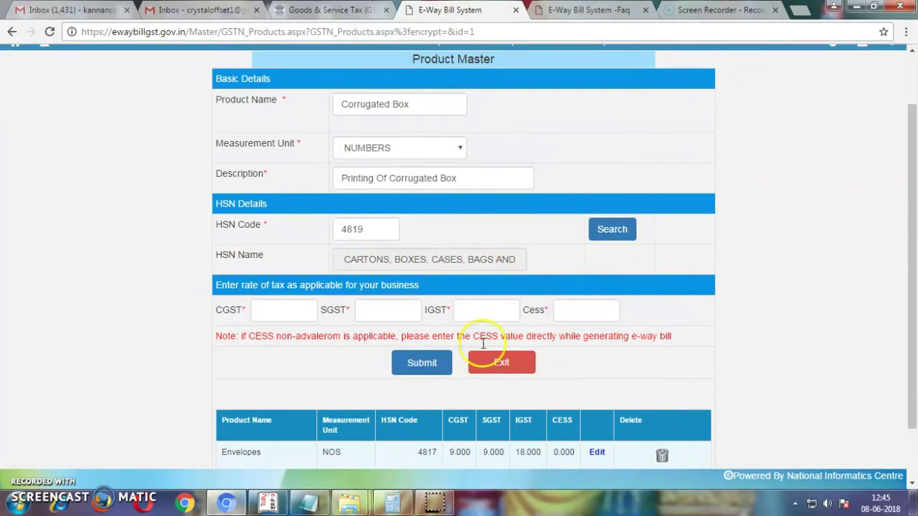
- Enter CGST 6, SGST 6, IGST 12 and save the Corrugated Box product
click(288, 310)
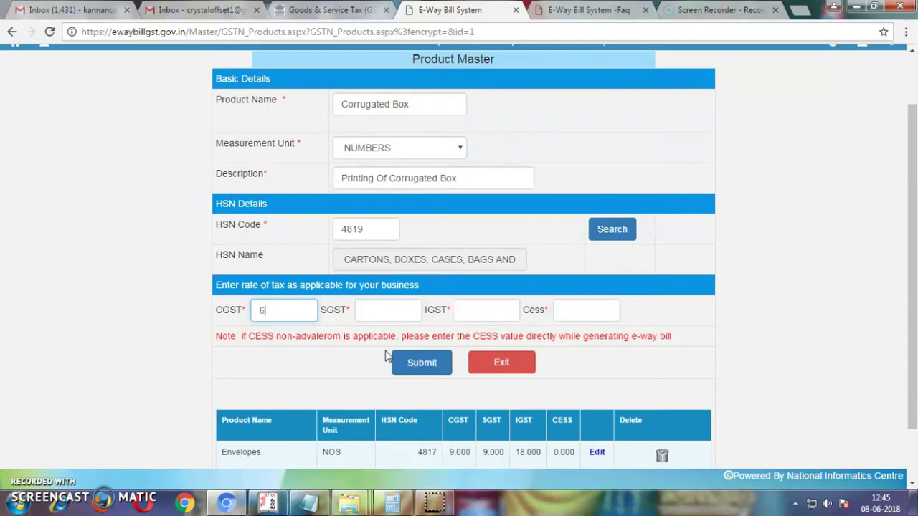
key(Tab)
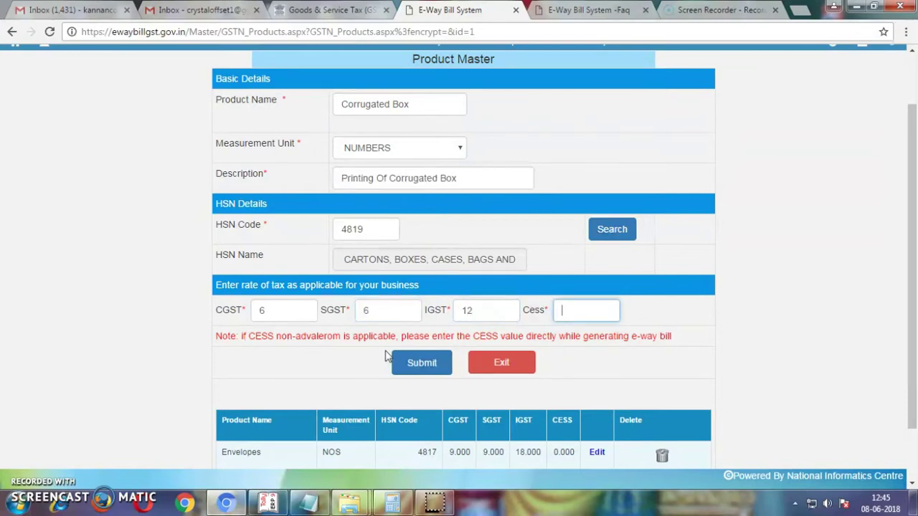
click(406, 367)
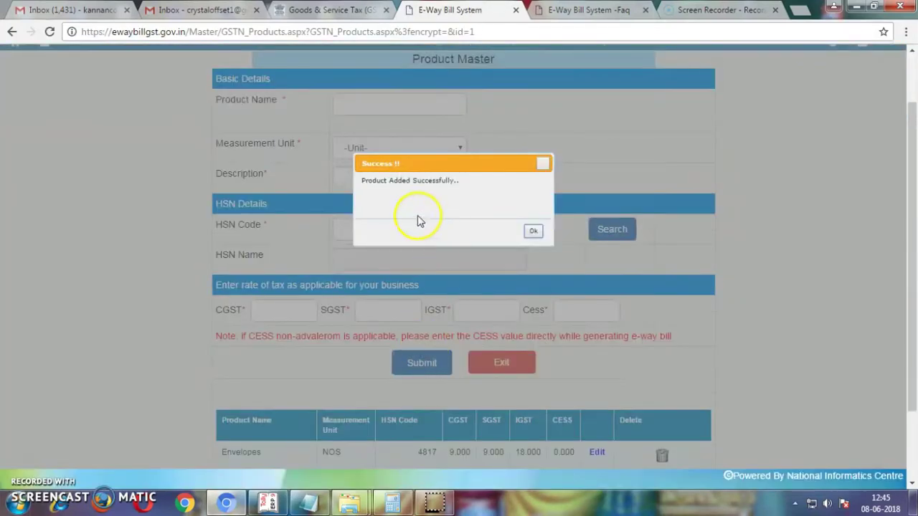
click(533, 231)
scroll(620, 359, down, 3)
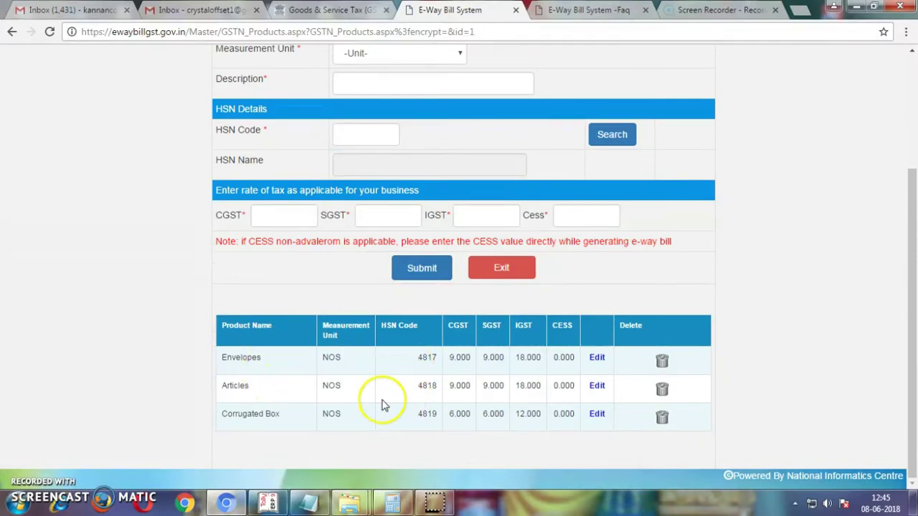
scroll(352, 408, up, 3)
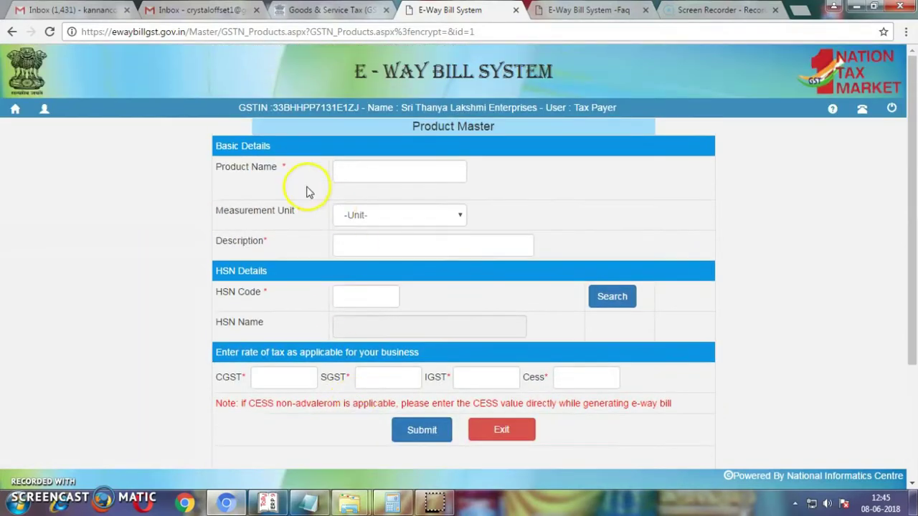
- Enter product 'Excercise Books Note Books', unit NUMBERS, description 'Printing Of Books', HSN 4820
click(388, 175)
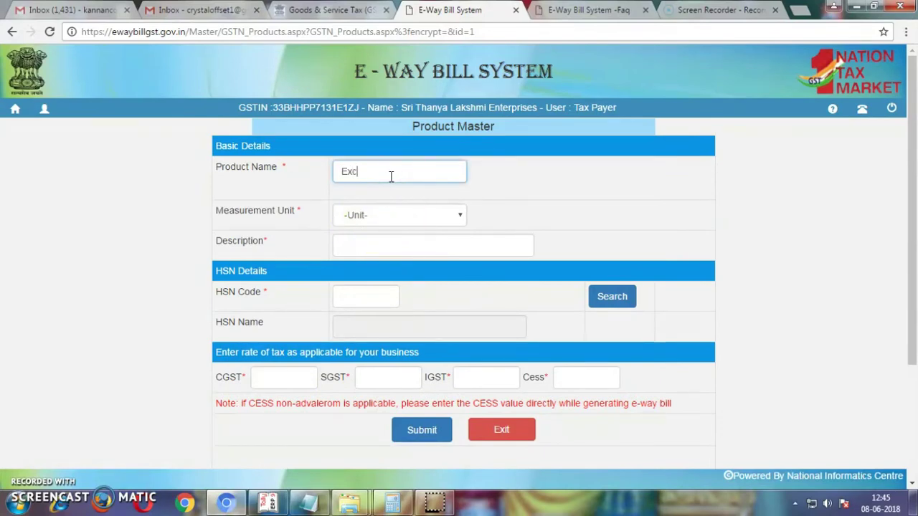
text(Excercise Books  Note Books)
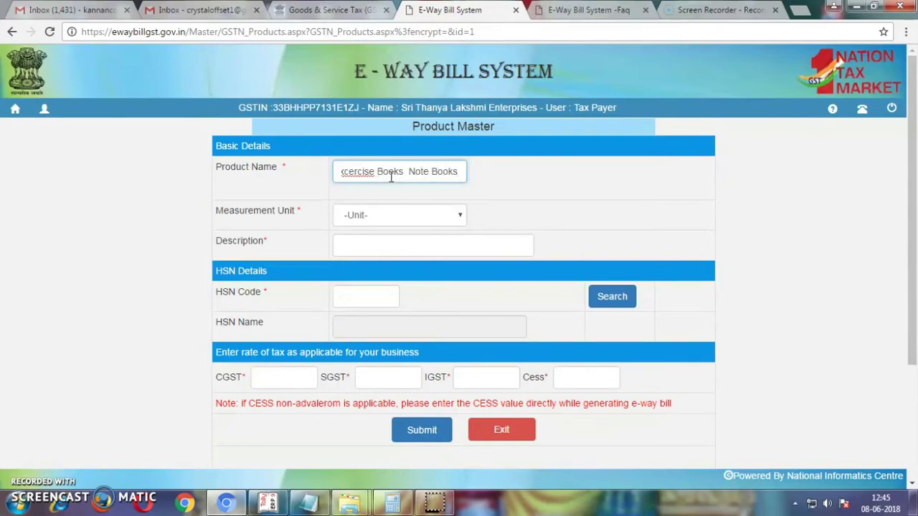
key(Tab)
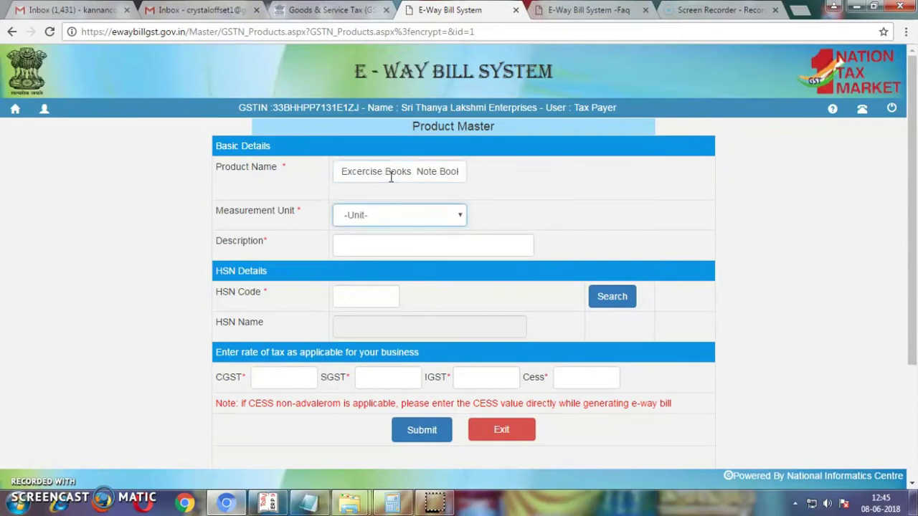
key(n)
key(Tab)
text(Prin)
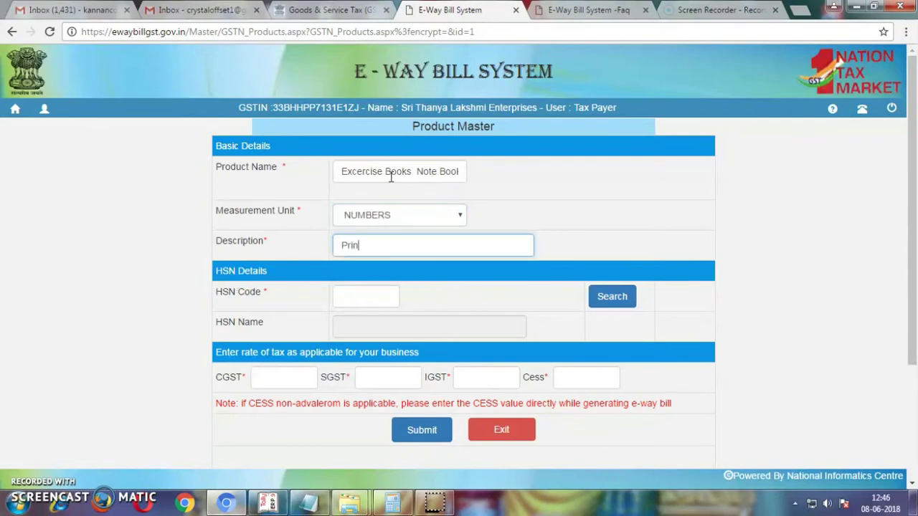
text(ting Of Books)
key(Tab)
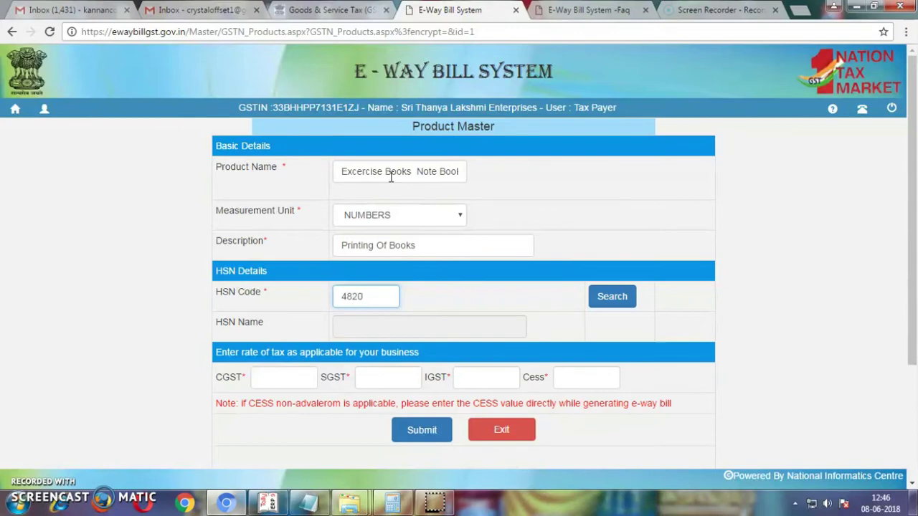
- Fetch the HSN name for code 4820
click(477, 303)
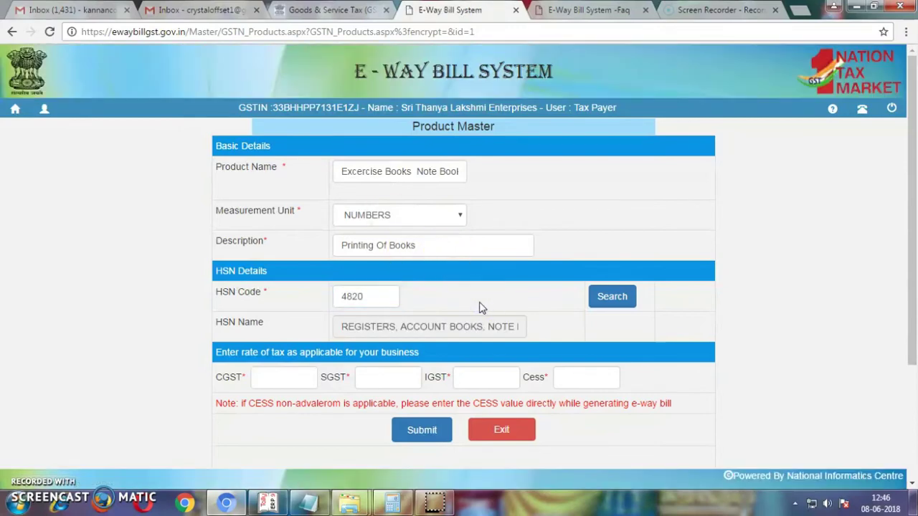
mouse_move(355, 361)
mouse_down()
mouse_move(410, 334)
mouse_move(471, 332)
mouse_up()
scroll(356, 307, down, 1)
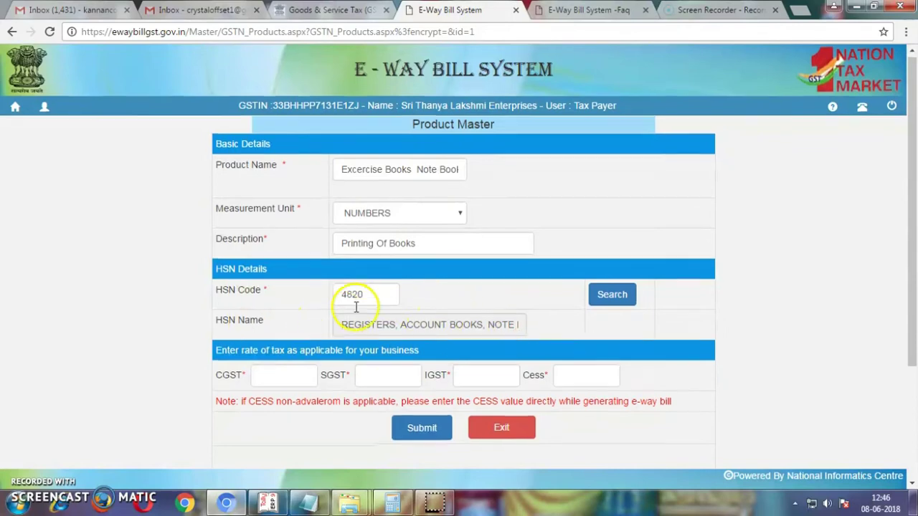
scroll(356, 307, down, 1)
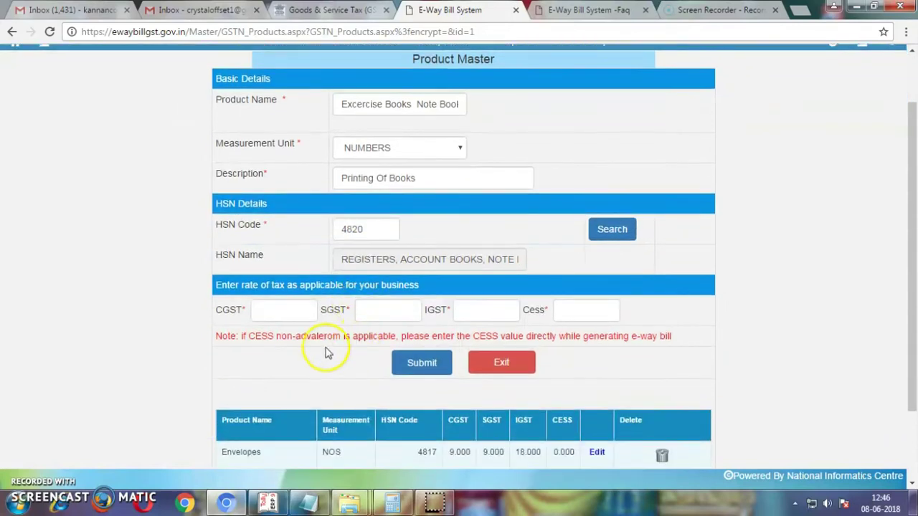
- Enter CGST 6, SGST 6, IGST 12, Cess 0 and save the exercise books product
click(292, 313)
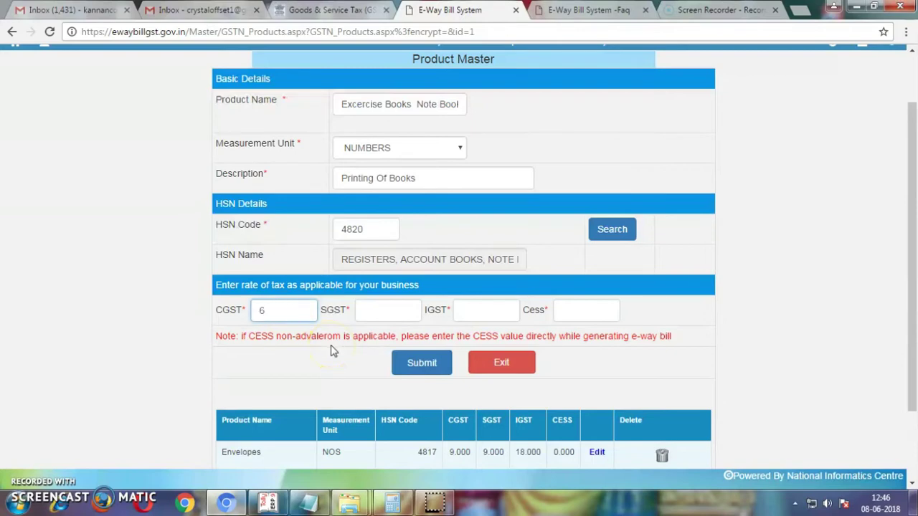
key(Tab)
key(Tab)
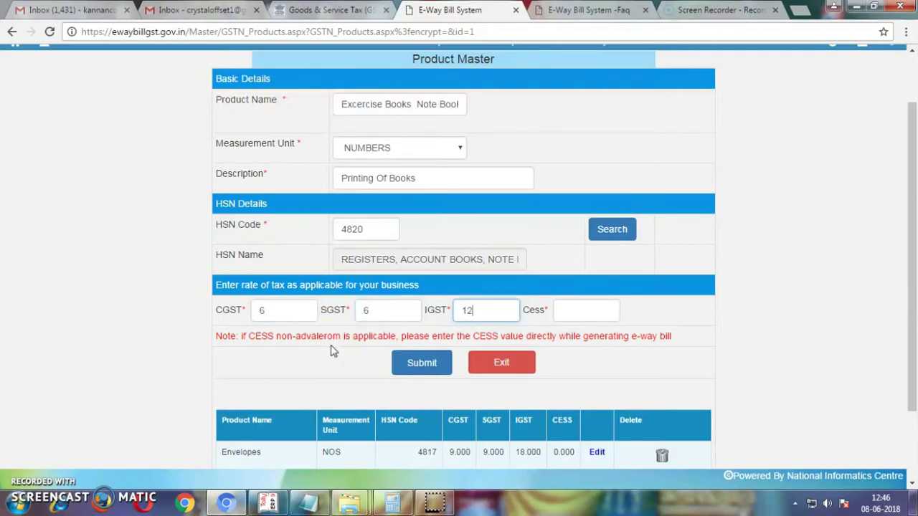
key(Tab)
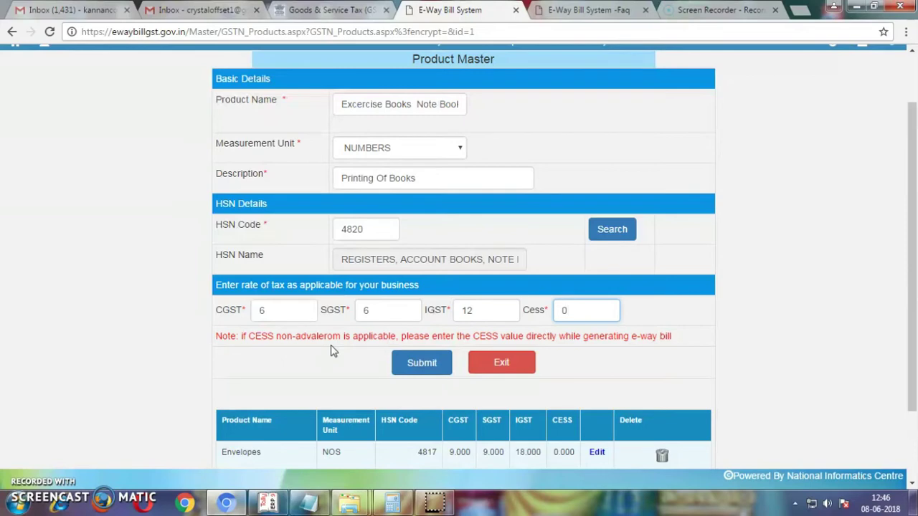
scroll(332, 350, down, 3)
click(422, 269)
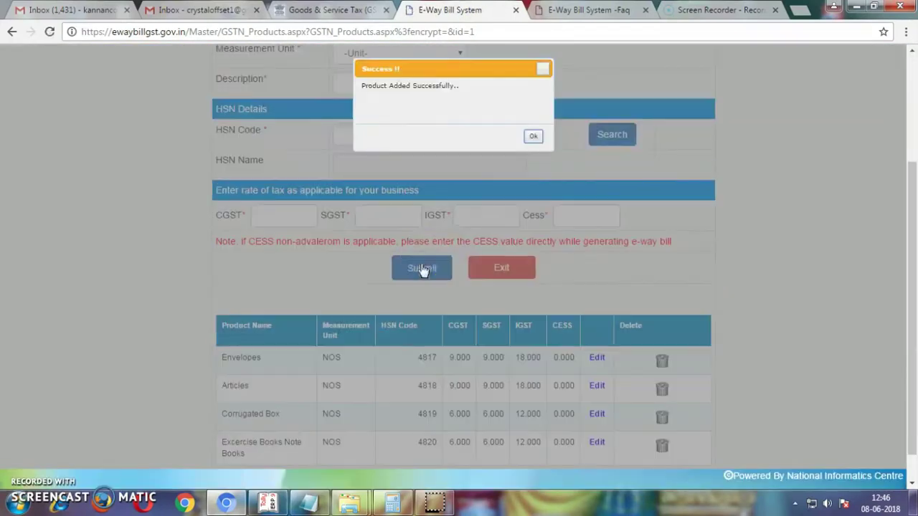
click(531, 135)
- Go back to the main dashboard using the home icon
scroll(595, 303, down, 2)
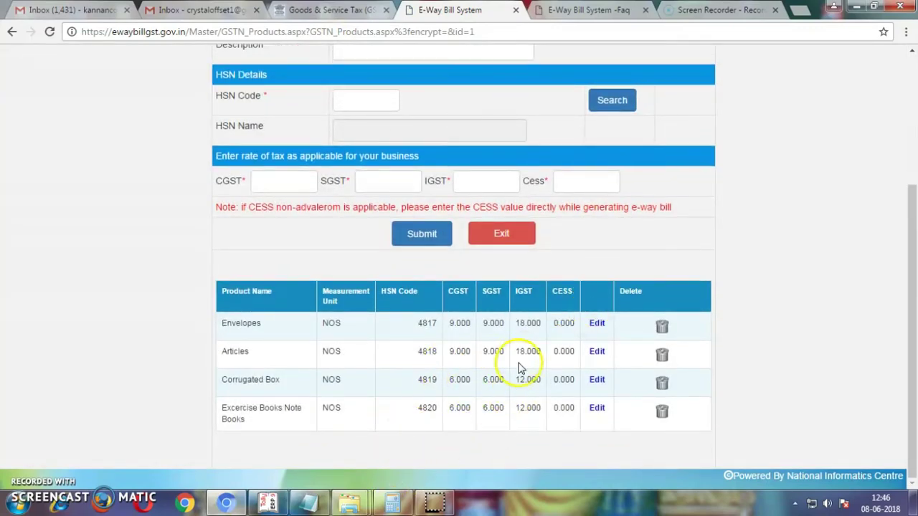
scroll(520, 369, up, 3)
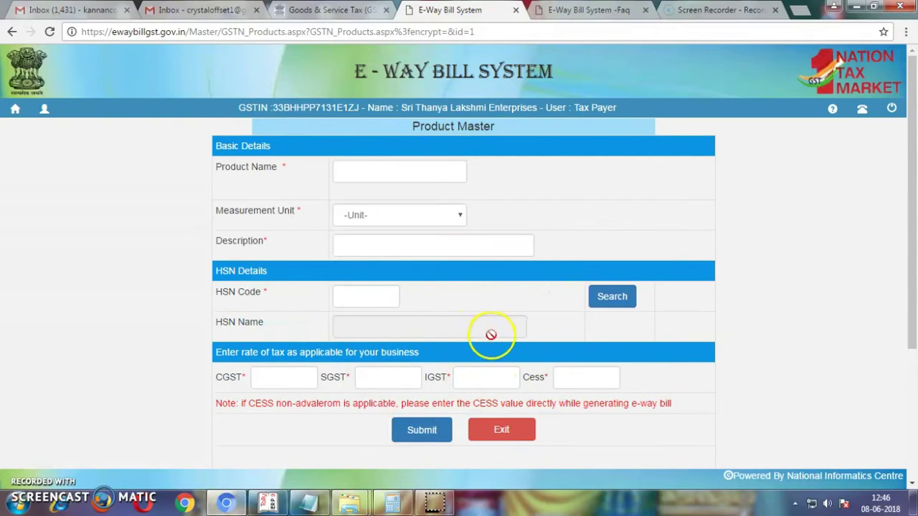
click(15, 111)
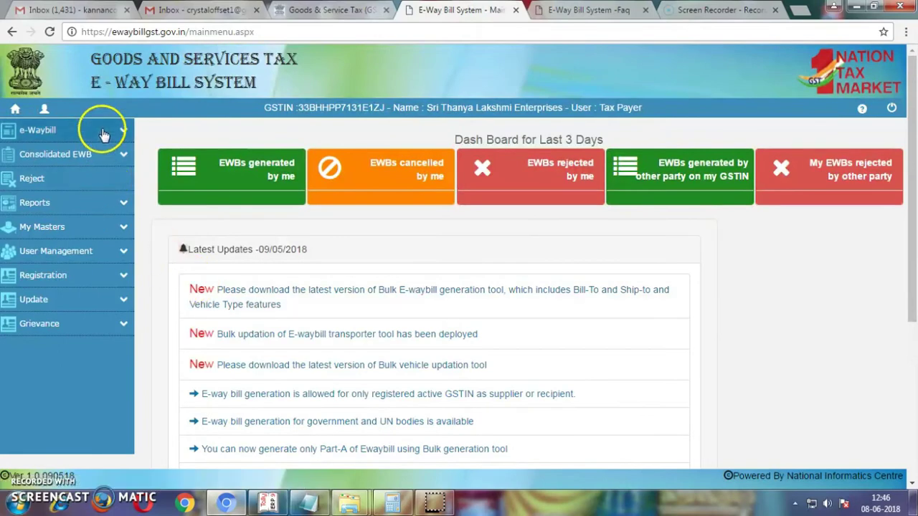
- Start a new e-way bill via e-Waybill > Generate New and enter document number 06
click(123, 132)
click(57, 152)
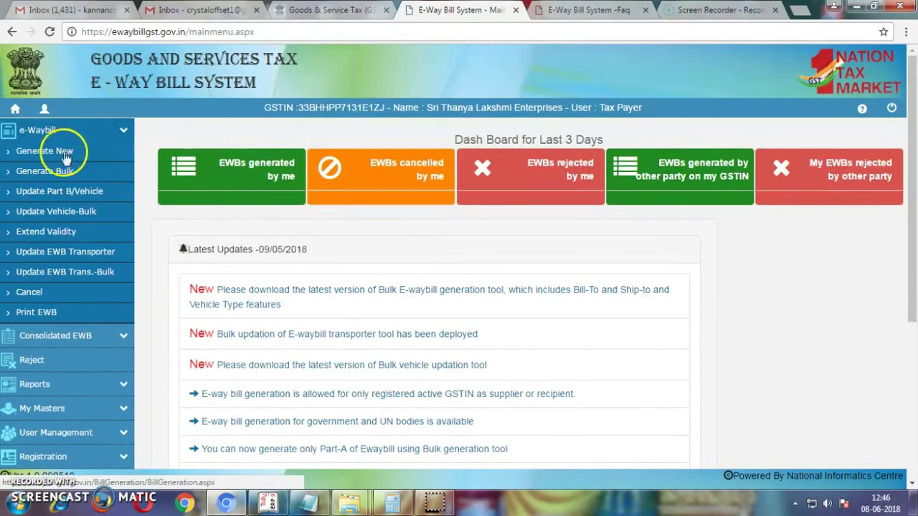
scroll(301, 297, down, 1)
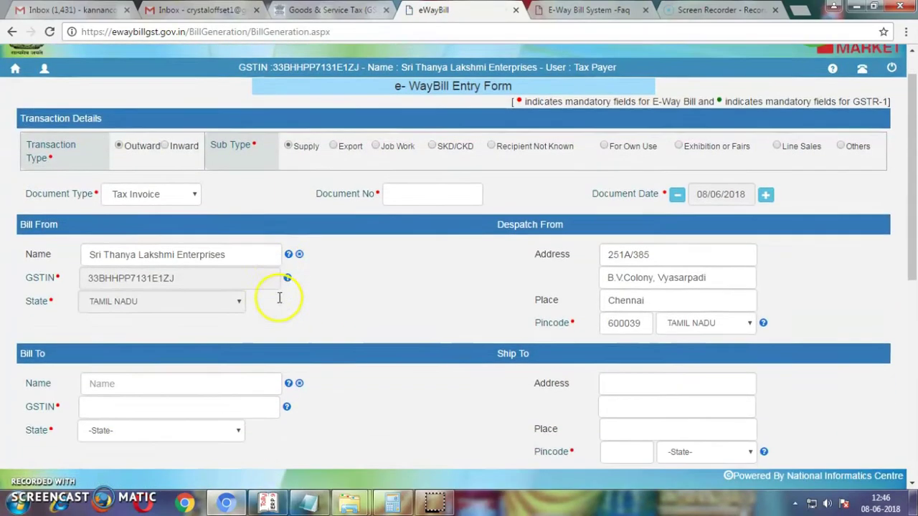
click(435, 166)
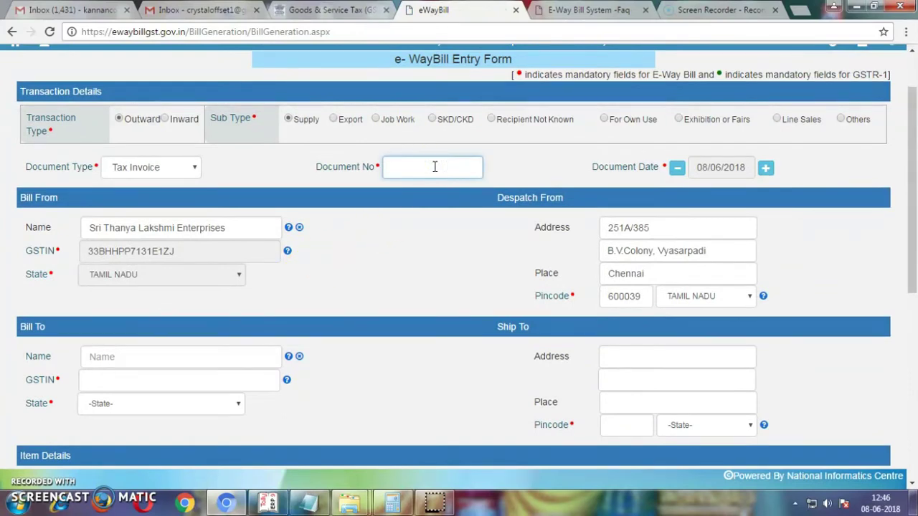
key(Tab)
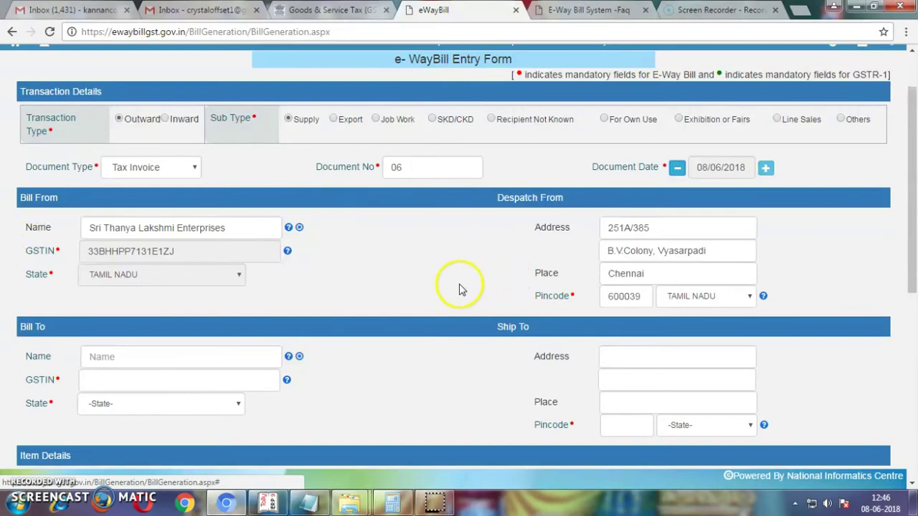
scroll(444, 287, down, 2)
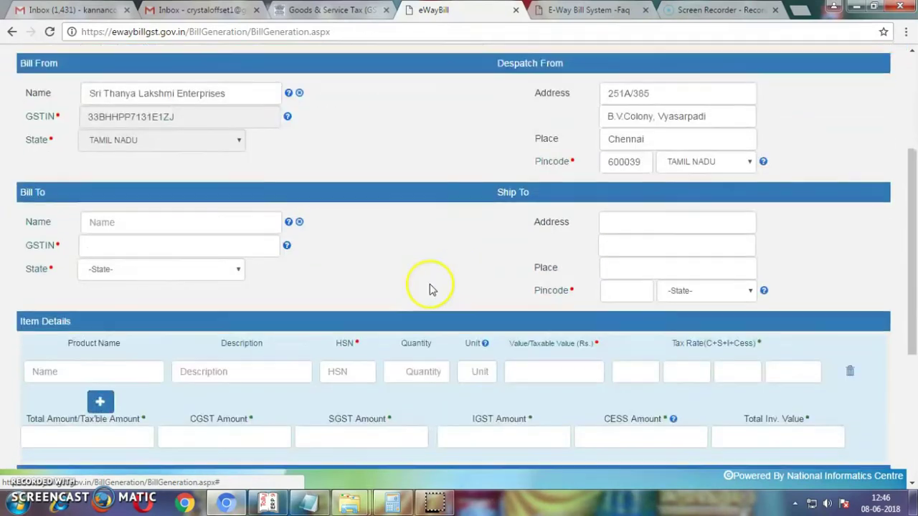
- Enter the buyer's GSTIN in Bill To so name, Tamil Nadu state and Ship To auto-fill
click(123, 242)
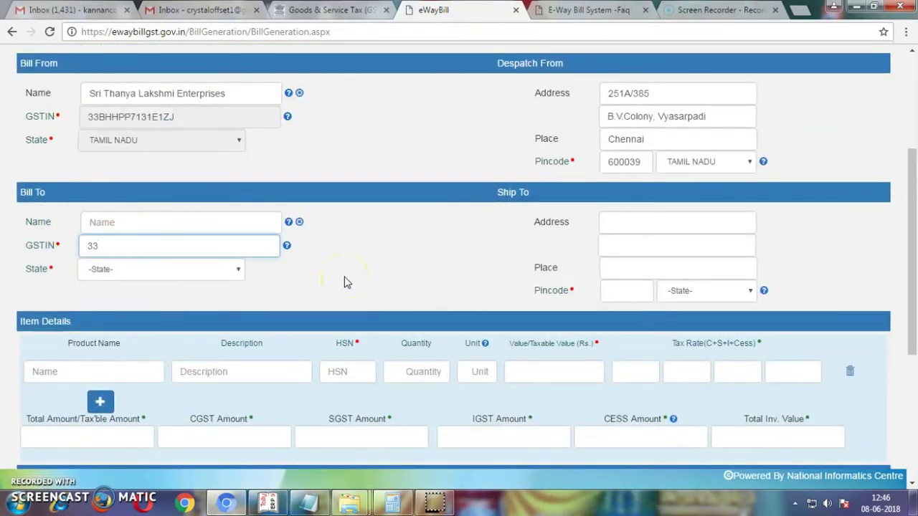
text(33AUPPJ7111E1)
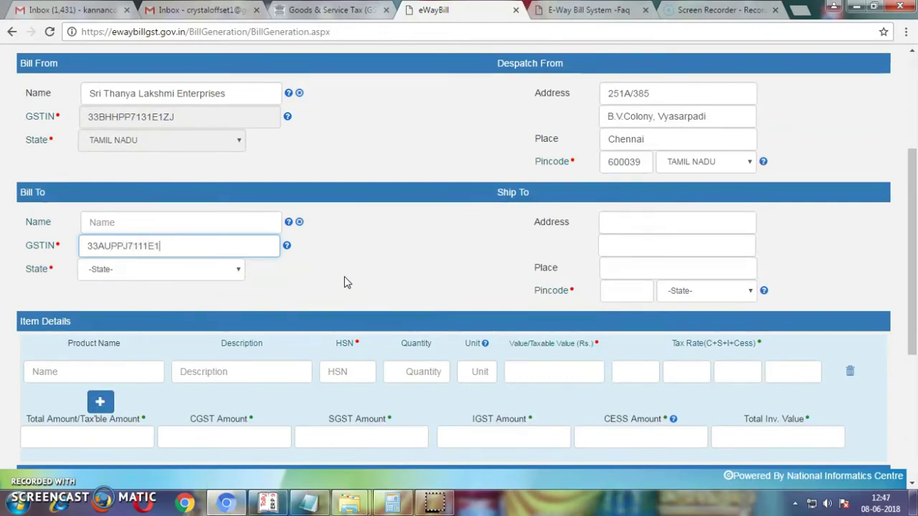
text(ZV)
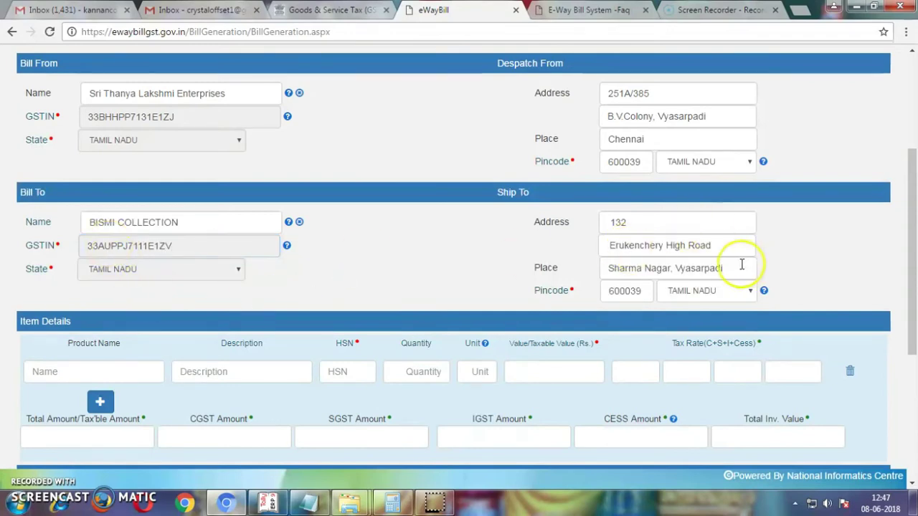
scroll(221, 322, down, 2)
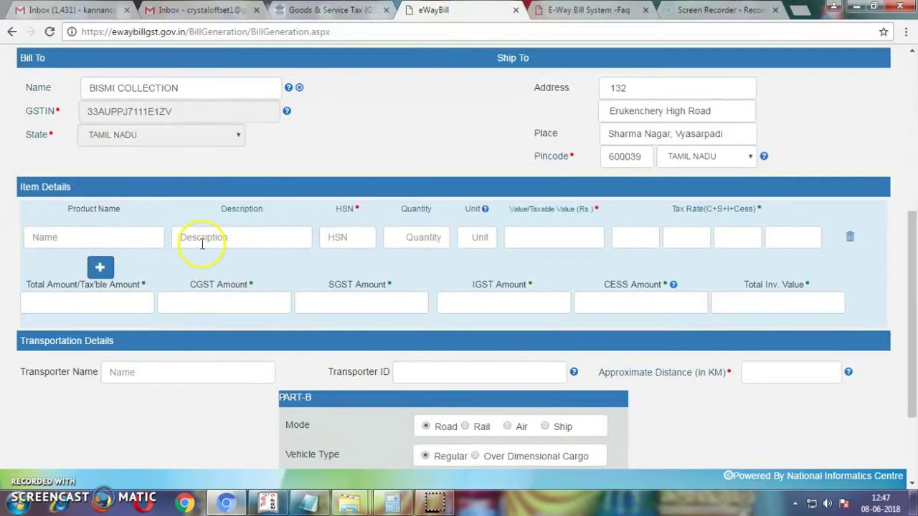
- Add Corrugated Box as item one with HSN 4819, quantity 2, value 5000, then a new row
click(150, 245)
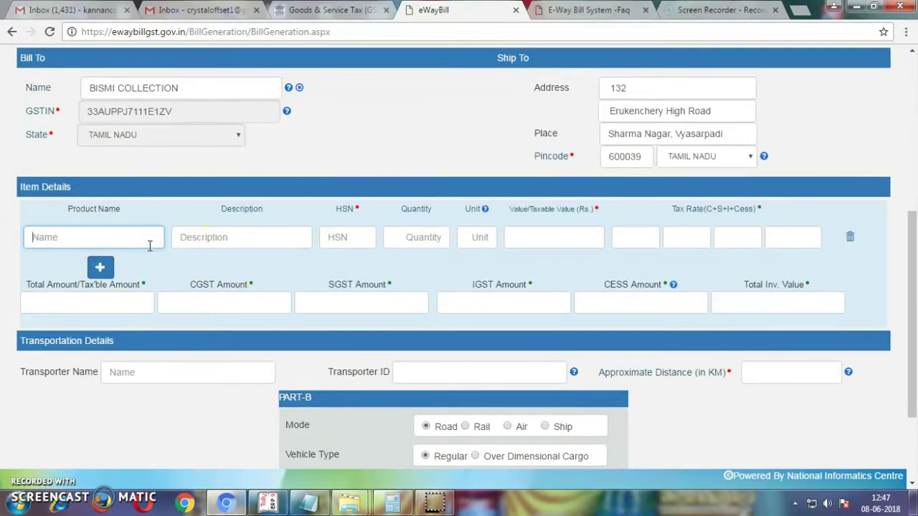
text(co)
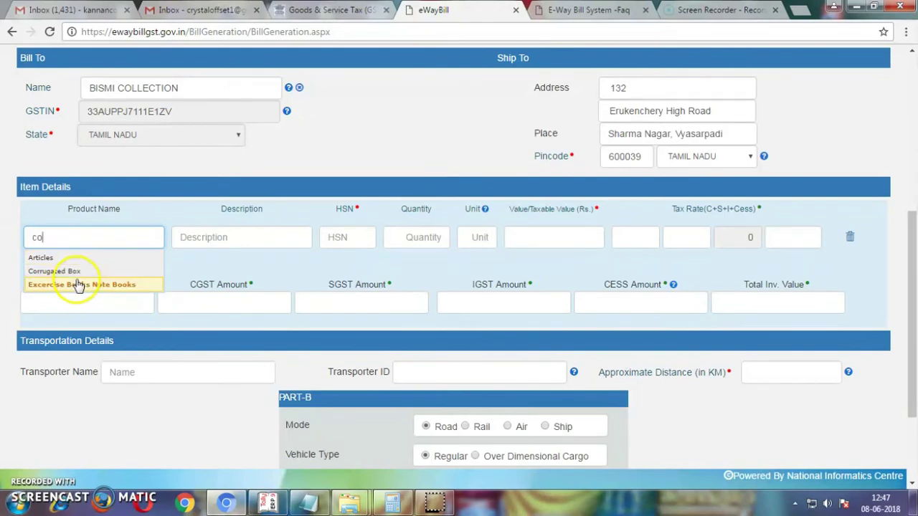
click(72, 271)
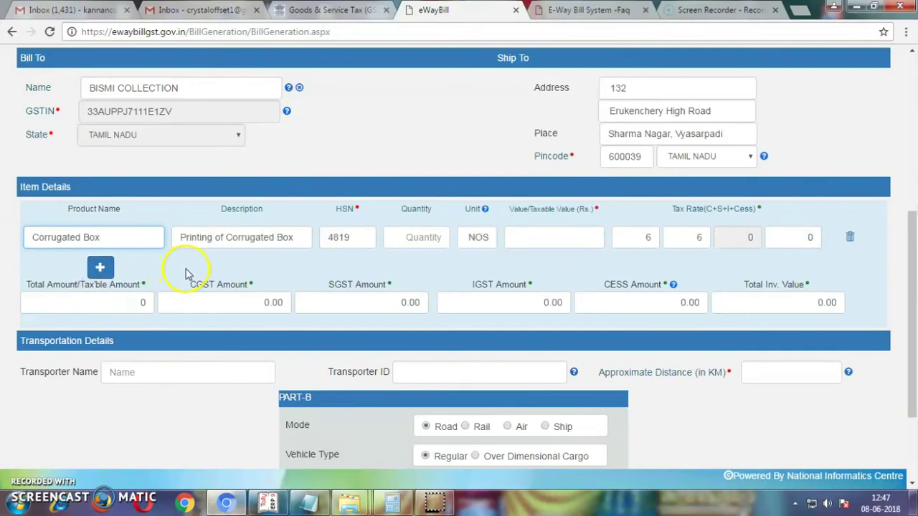
click(342, 239)
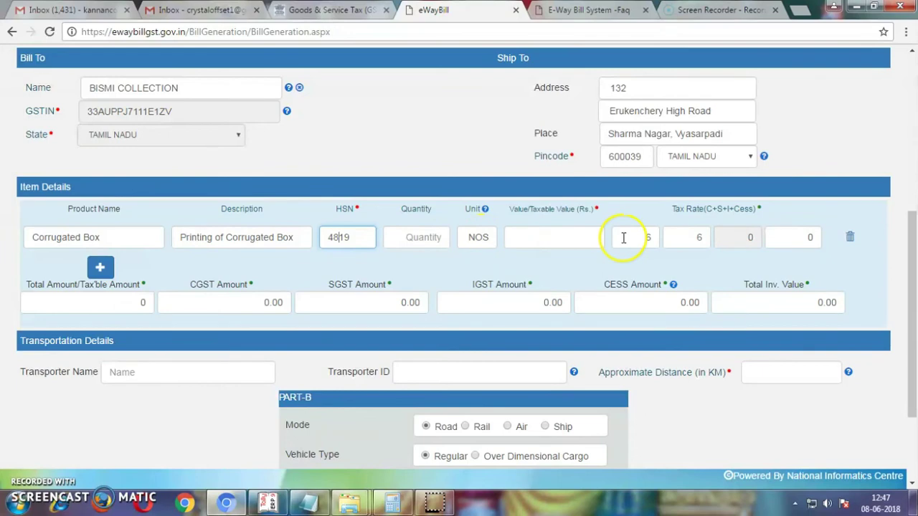
click(435, 237)
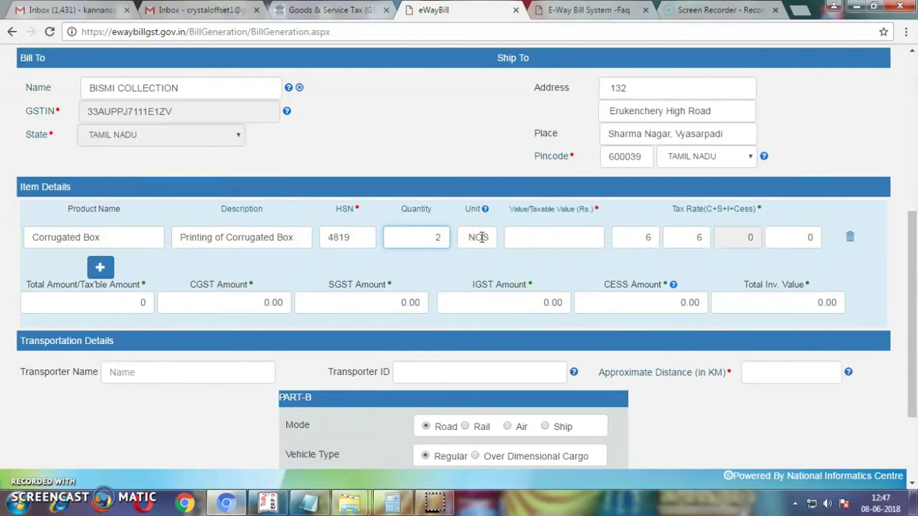
key(Tab)
key(Tab)
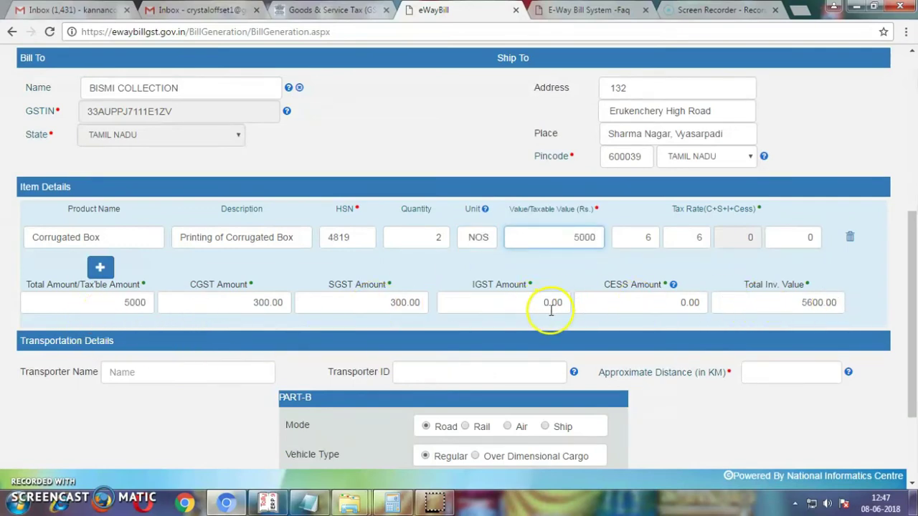
click(99, 269)
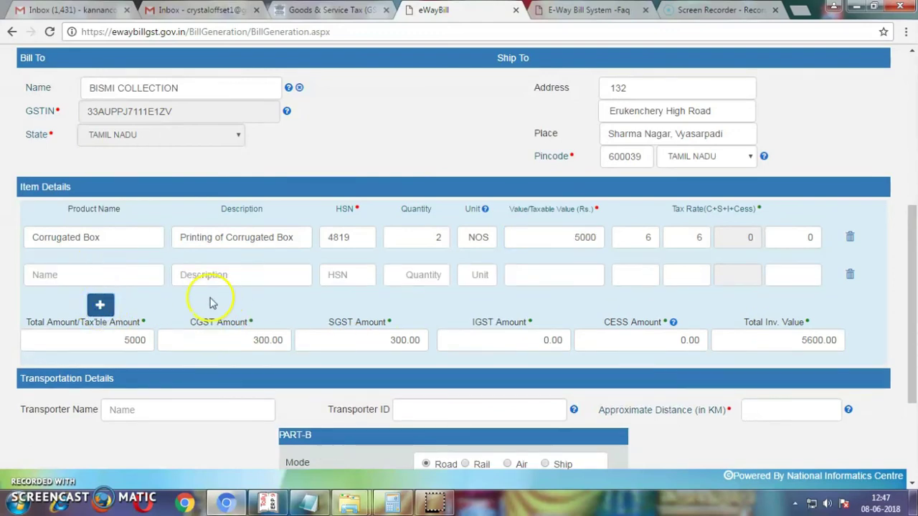
- Add Envelopes with quantity 5000 and value 10000 (total 17400), then a third row
click(113, 275)
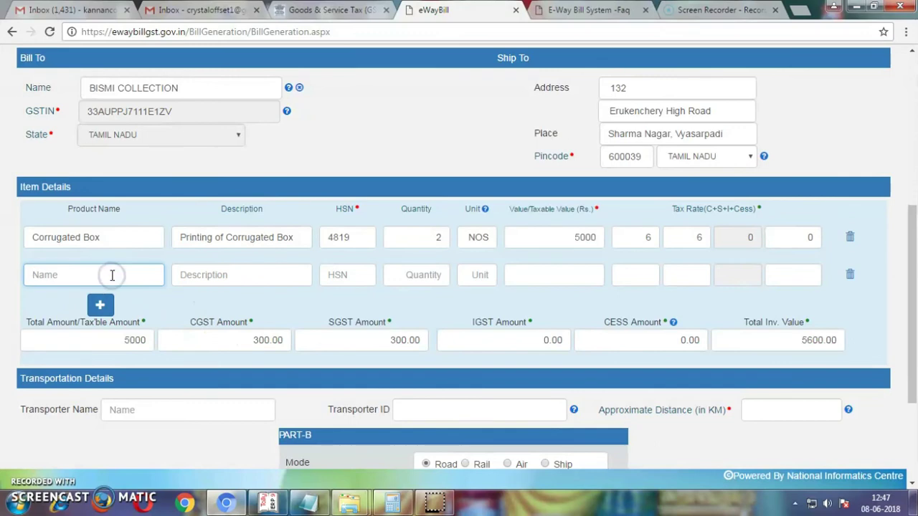
text(env)
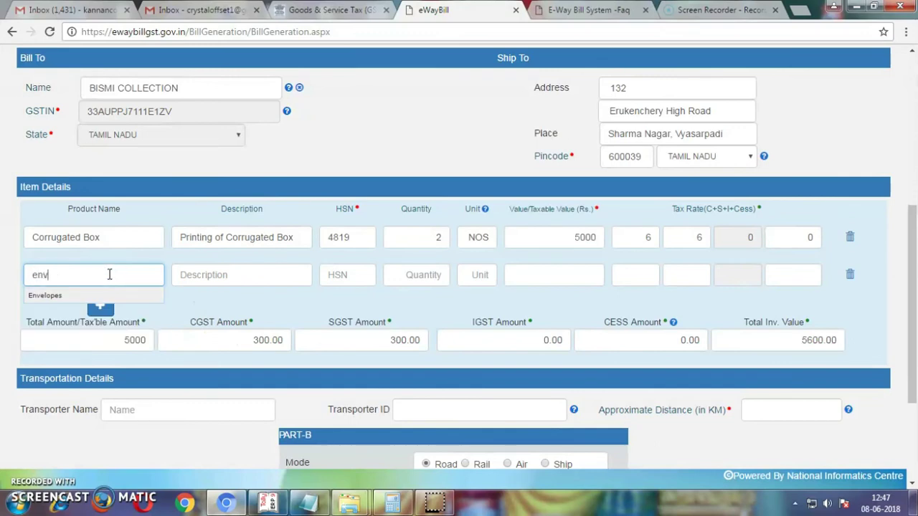
click(61, 297)
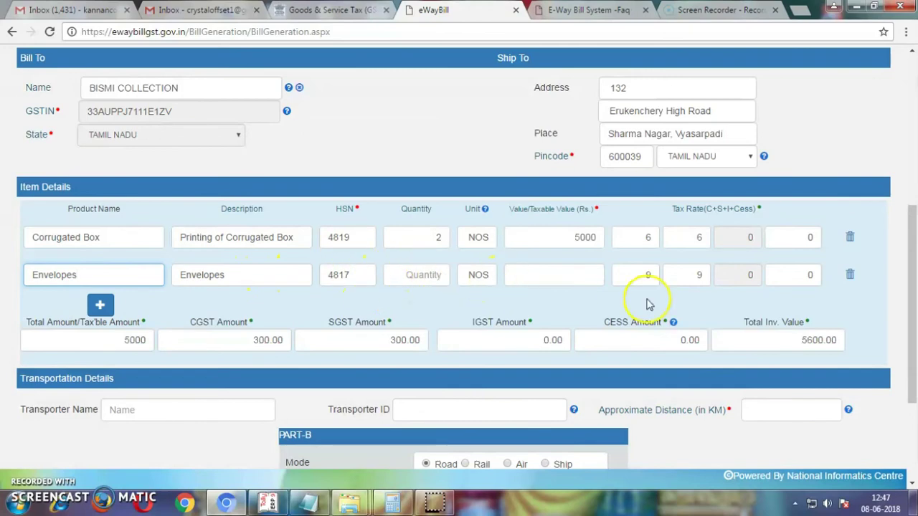
click(423, 277)
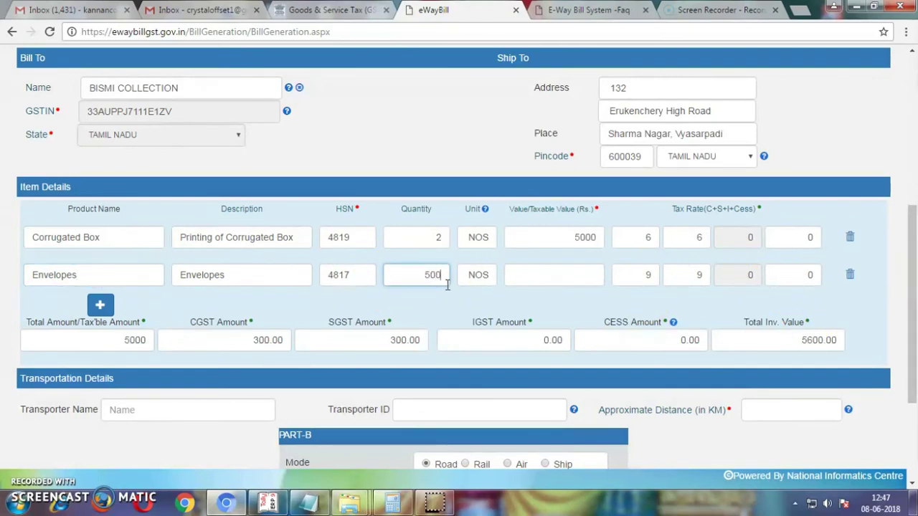
key(Tab)
key(Tab)
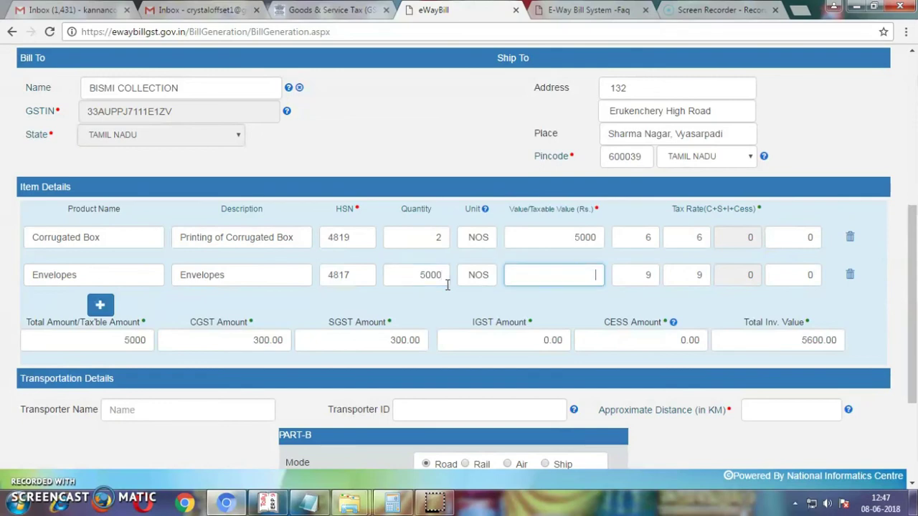
text(10000)
click(678, 302)
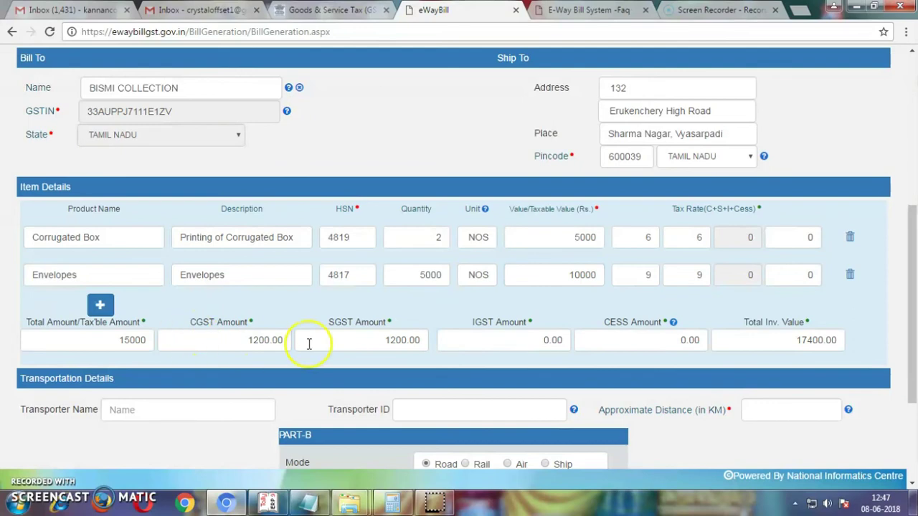
click(100, 306)
- Add an Excercise Books Note Books item with quantity 200 and value 5000, bringing the total to 23000
click(96, 307)
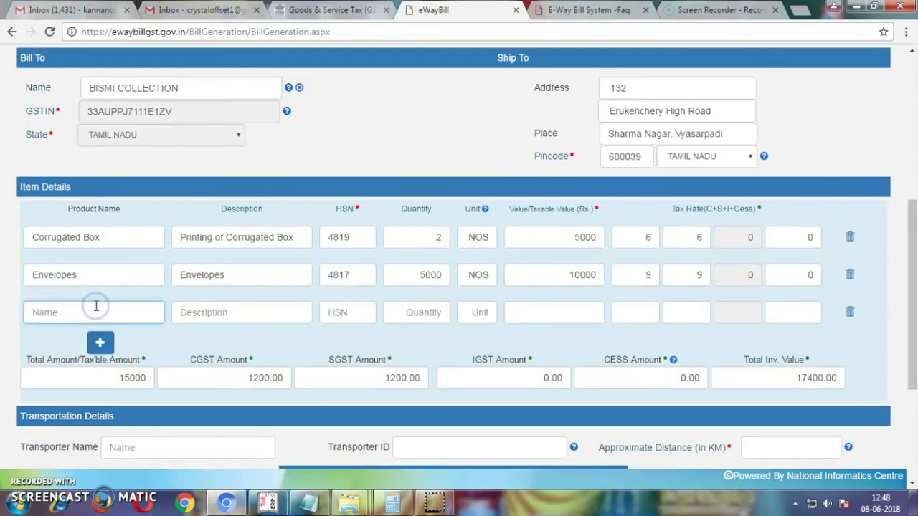
text(exc)
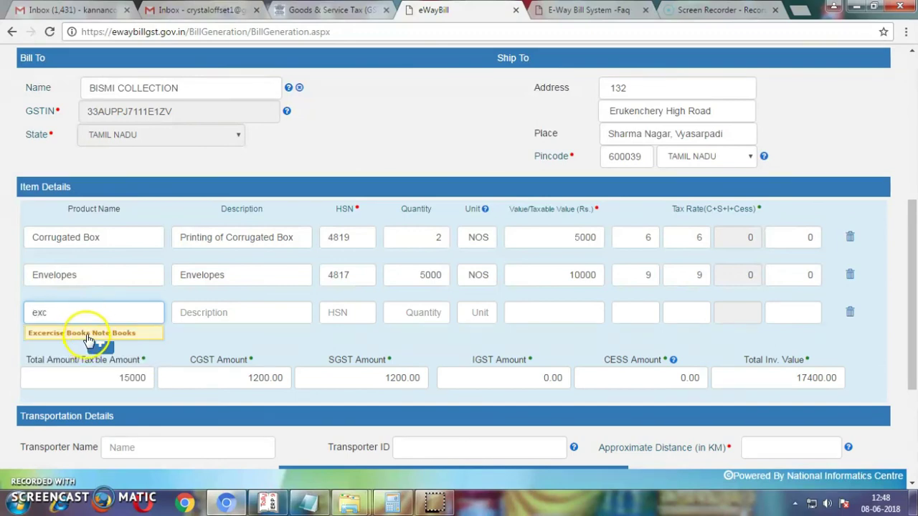
click(86, 332)
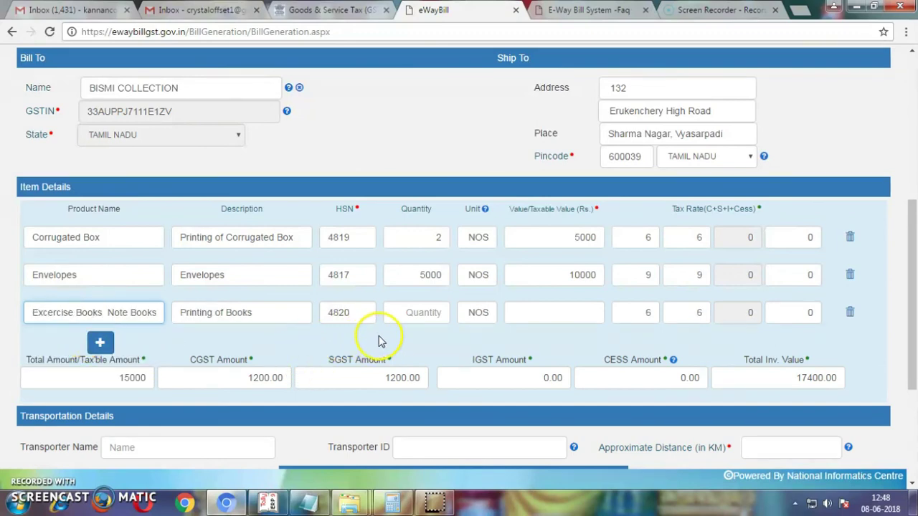
click(431, 309)
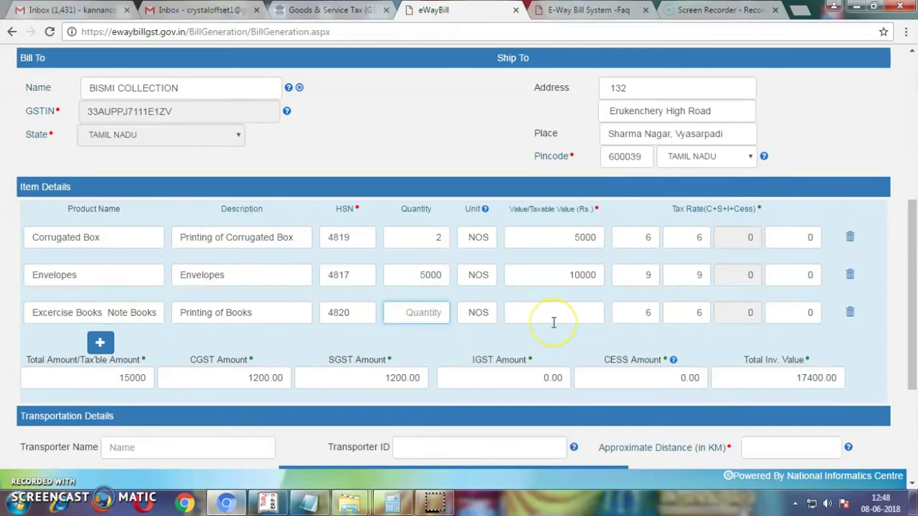
key(Tab)
key(Tab)
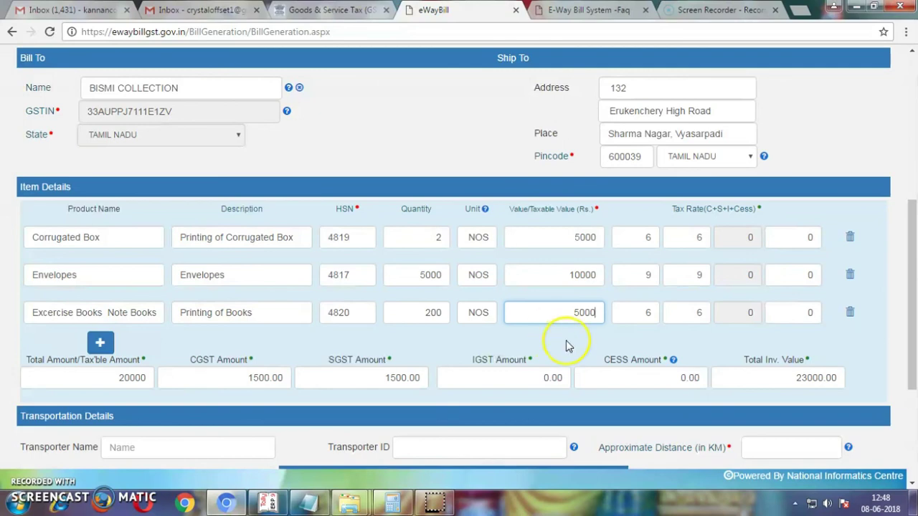
click(100, 342)
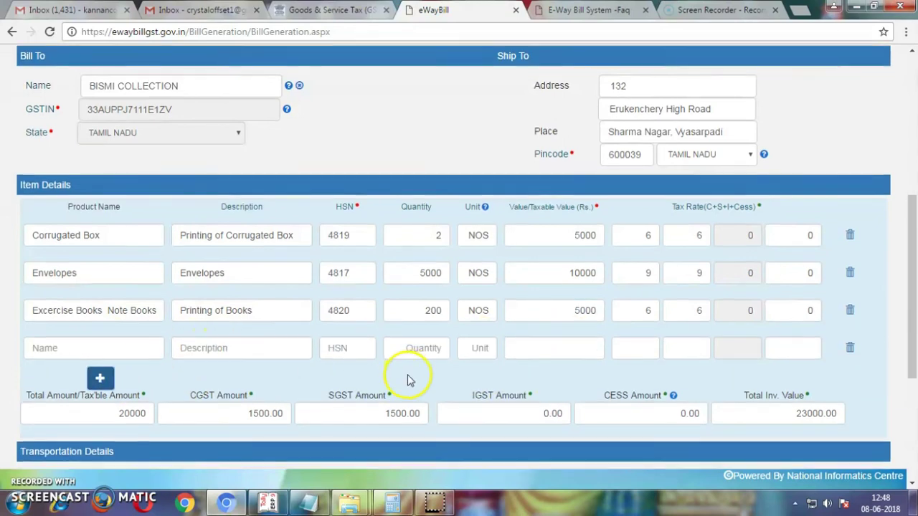
scroll(407, 379, down, 3)
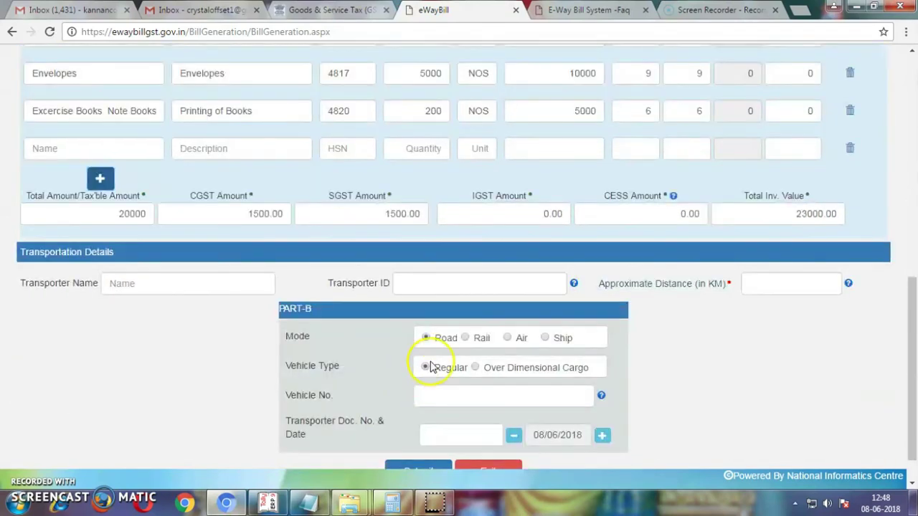
- Delete the empty fourth item row, leaving three products totalling 23000.00, and review the form
click(851, 150)
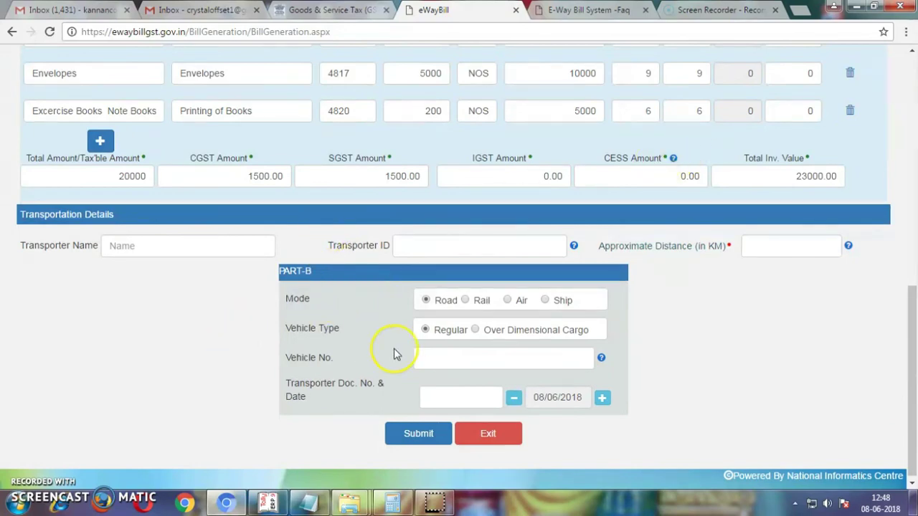
click(477, 356)
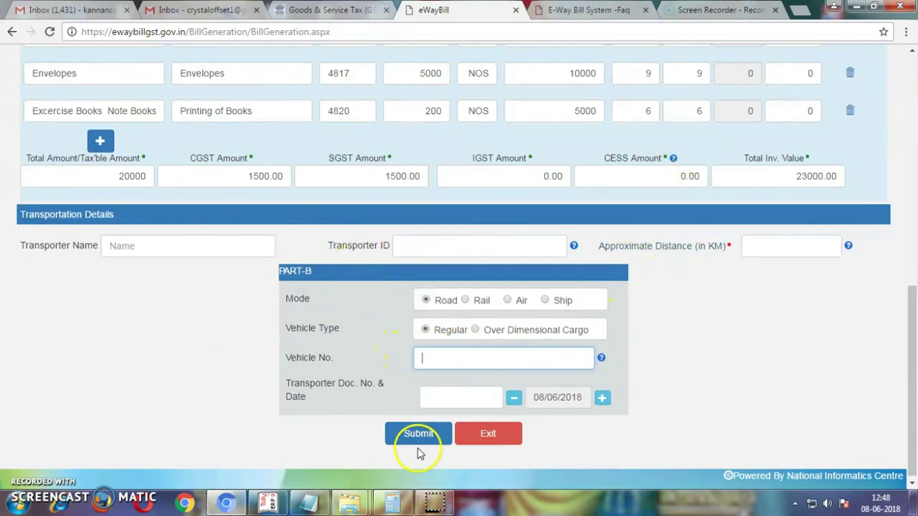
scroll(471, 358, up, 5)
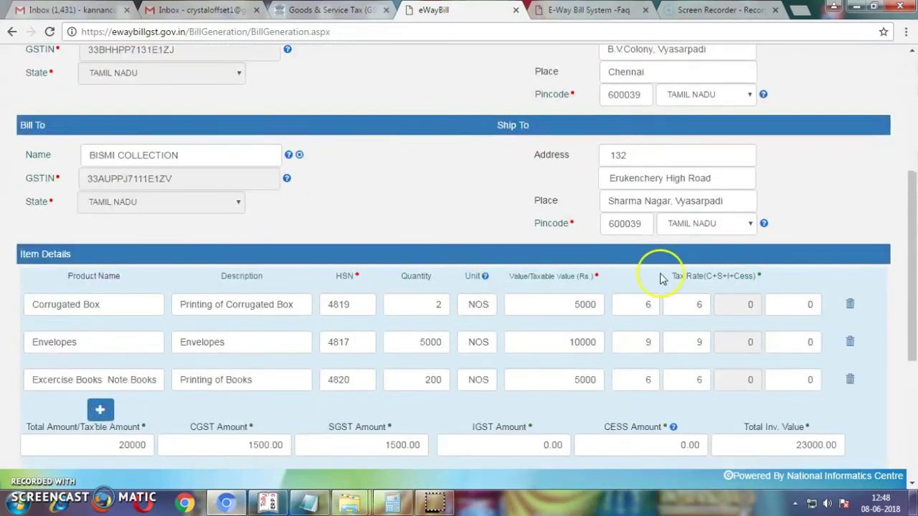
scroll(512, 246, up, 4)
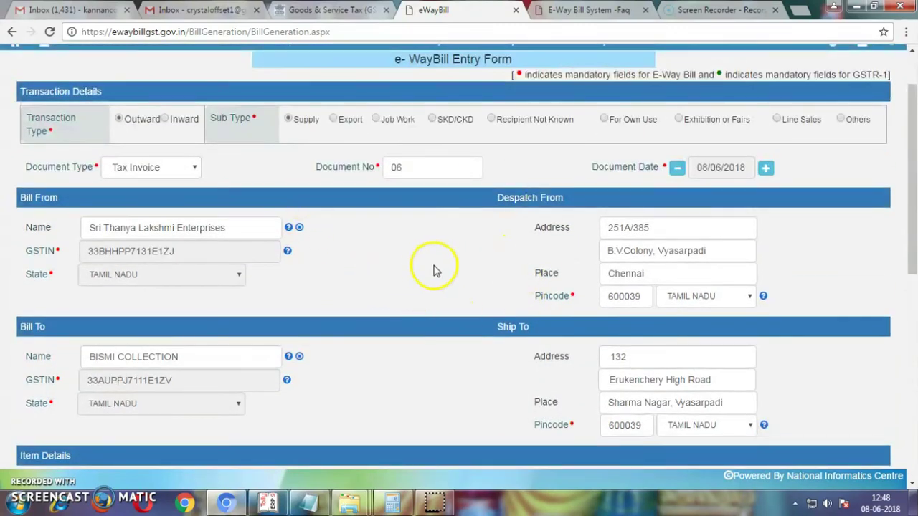
scroll(316, 301, up, 1)
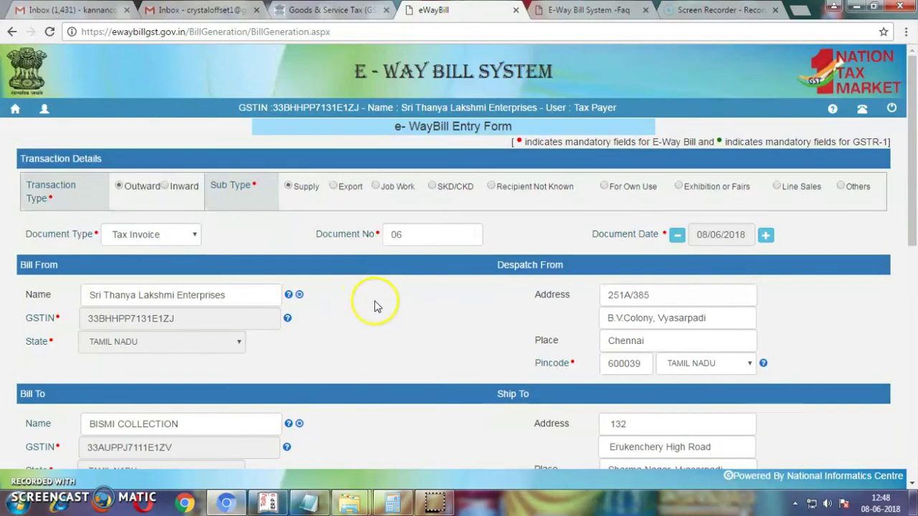
scroll(429, 348, down, 1)
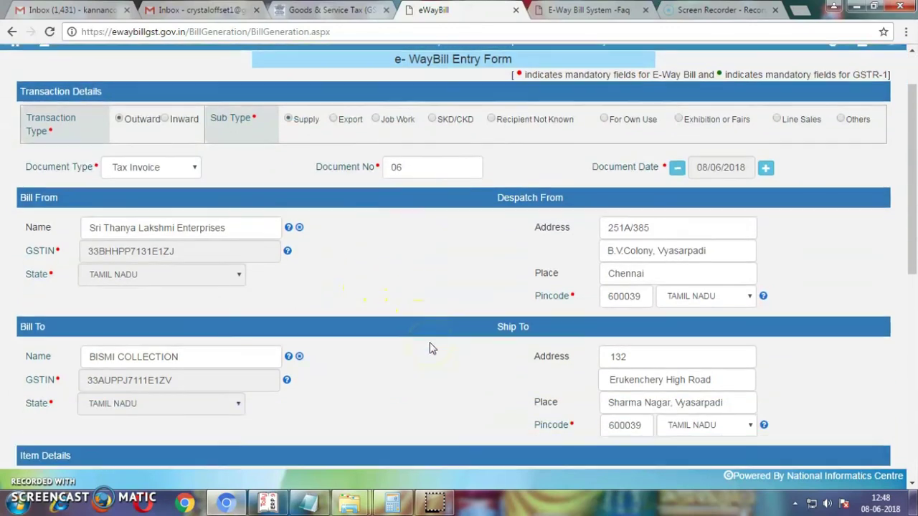